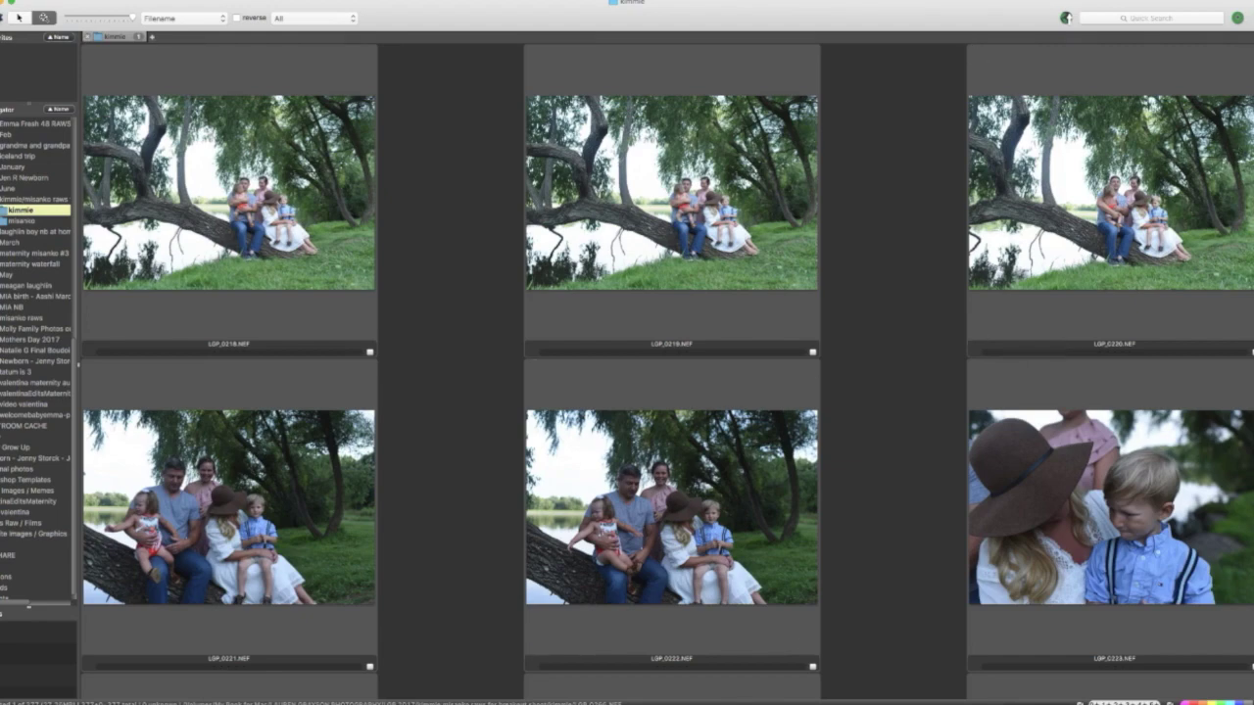
Step: Skim the family session's contact sheet from LGP_0218.NEF to about LGP_0250.NEF and return to the first photos
{"action": "scroll", "coordinate": [667, 373], "scroll_direction": "down", "scroll_amount": 15}
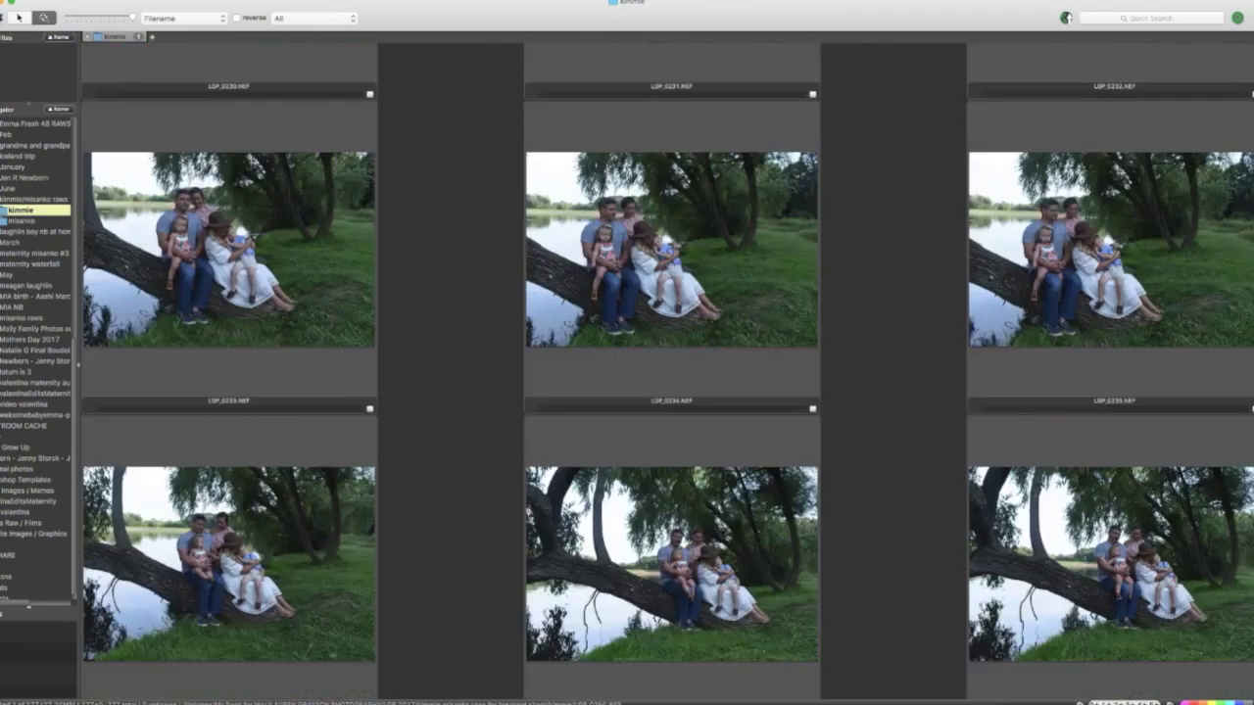
{"action": "scroll", "coordinate": [667, 373], "scroll_direction": "down", "scroll_amount": 9}
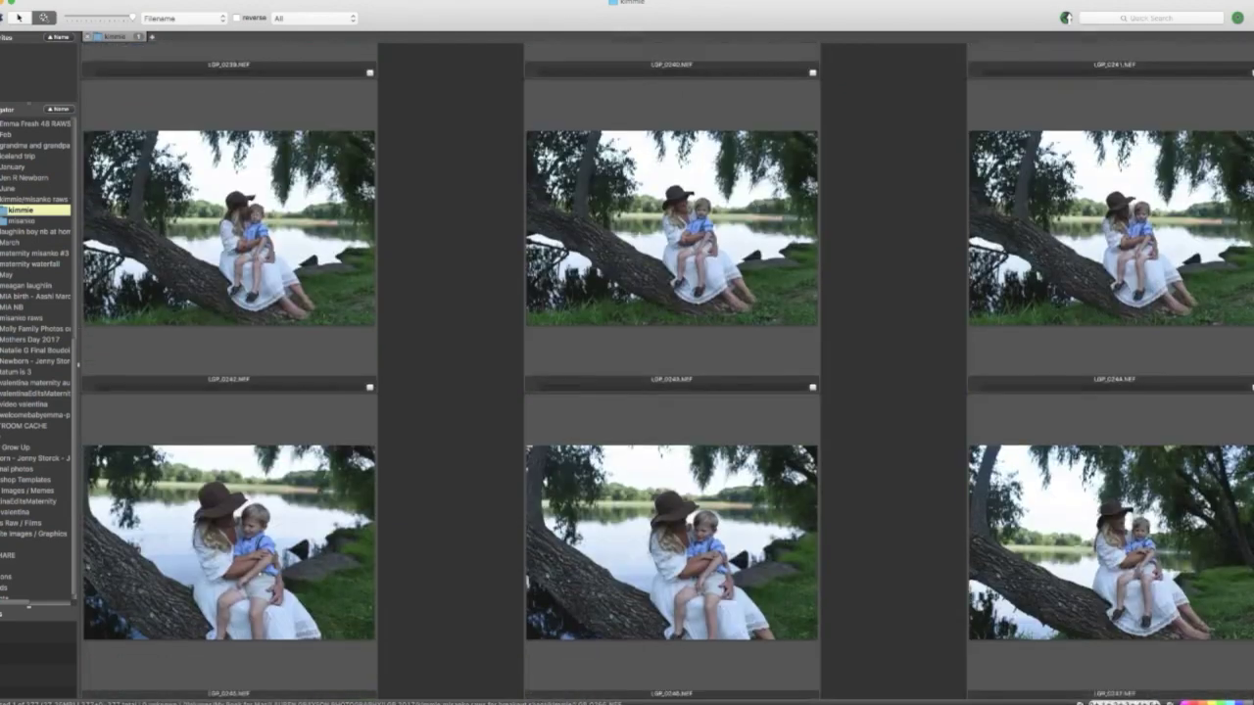
{"action": "scroll", "coordinate": [667, 374], "scroll_direction": "down", "scroll_amount": 3}
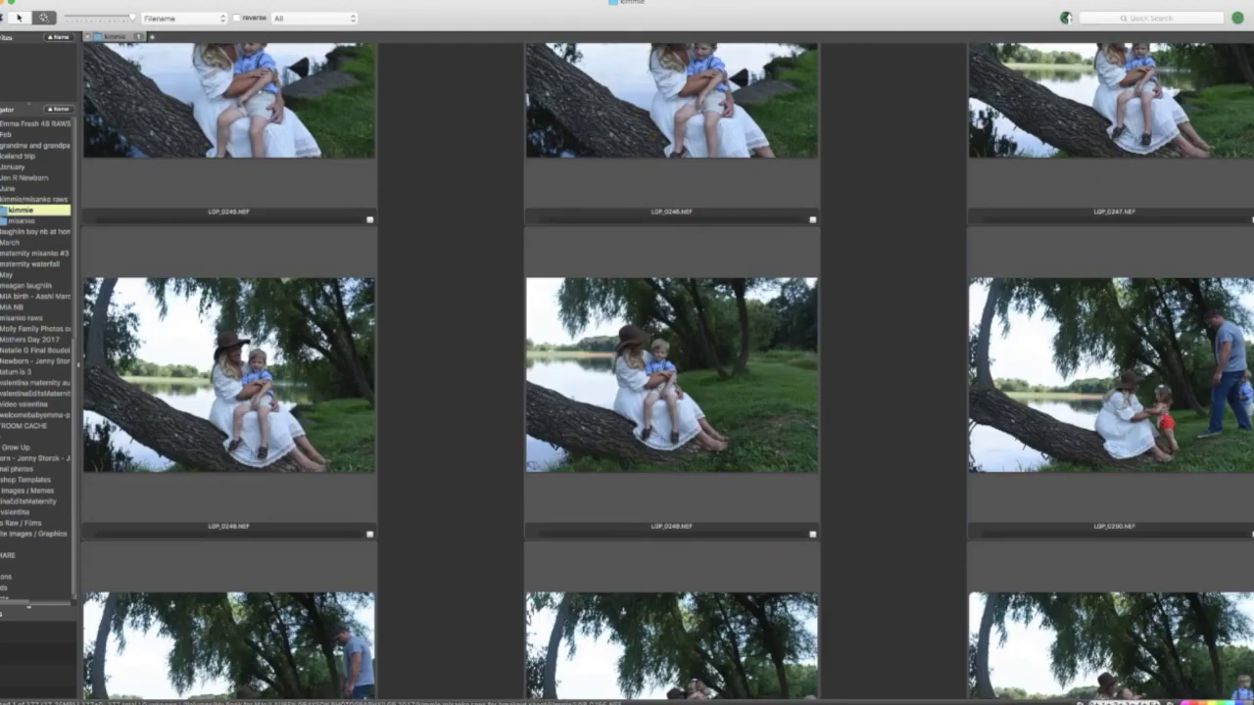
{"action": "scroll", "coordinate": [668, 374], "scroll_direction": "up", "scroll_amount": 3}
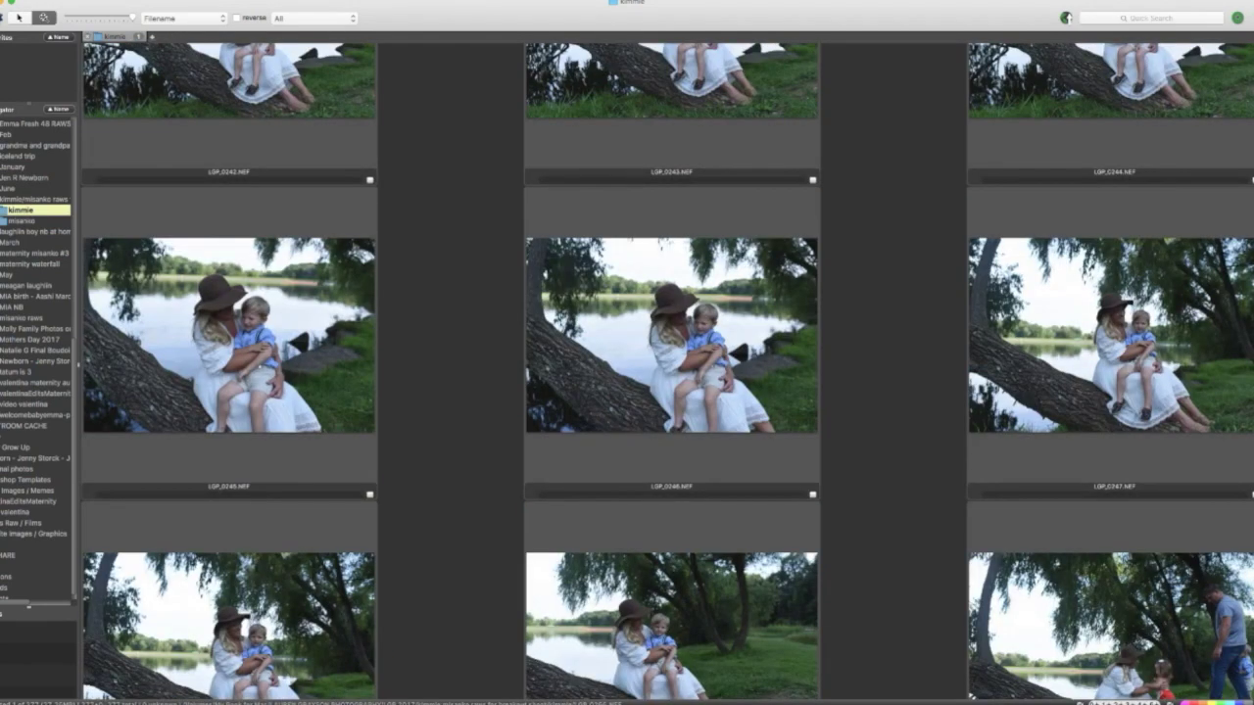
{"action": "scroll", "coordinate": [667, 373], "scroll_direction": "up", "scroll_amount": 2}
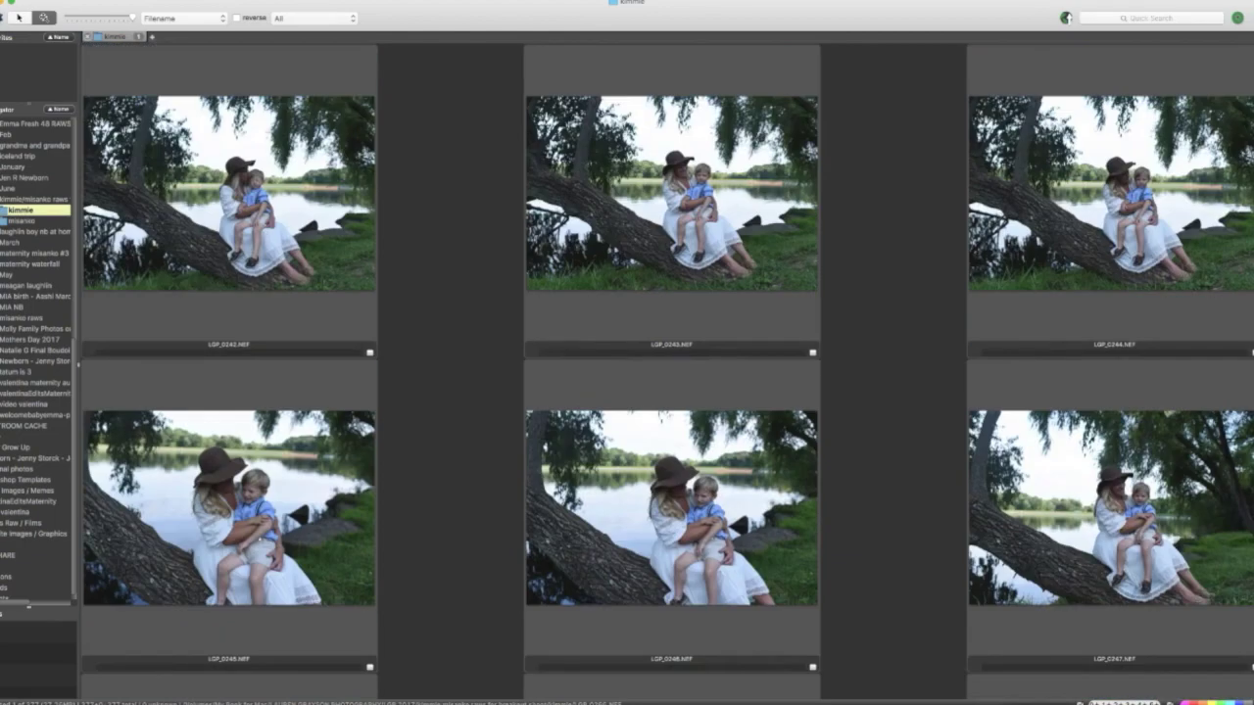
{"action": "scroll", "coordinate": [667, 374], "scroll_direction": "up", "scroll_amount": 20}
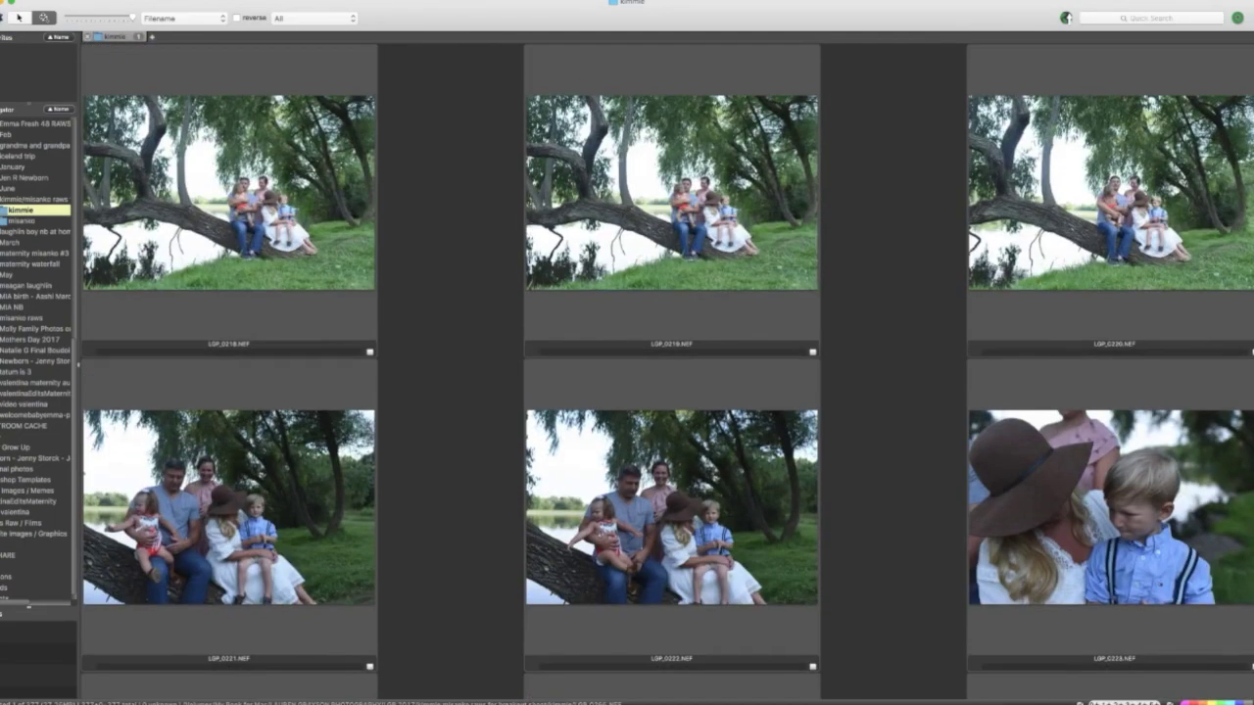
Step: Examine the contact sheet thumbnails from LGP_0218.NEF to about LGP_0292.NEF, comparing poses and lighting, and return to the first photos
{"action": "scroll", "coordinate": [667, 373], "scroll_direction": "down", "scroll_amount": 6}
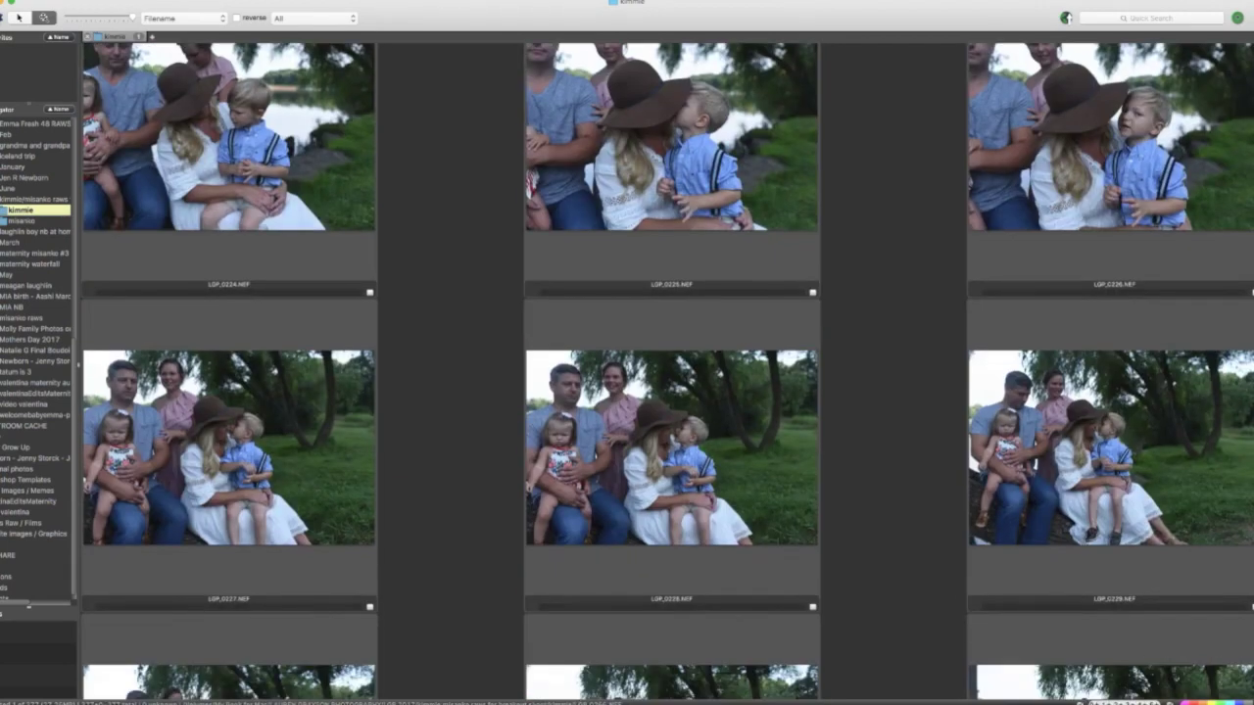
{"action": "scroll", "coordinate": [667, 373], "scroll_direction": "down", "scroll_amount": 18}
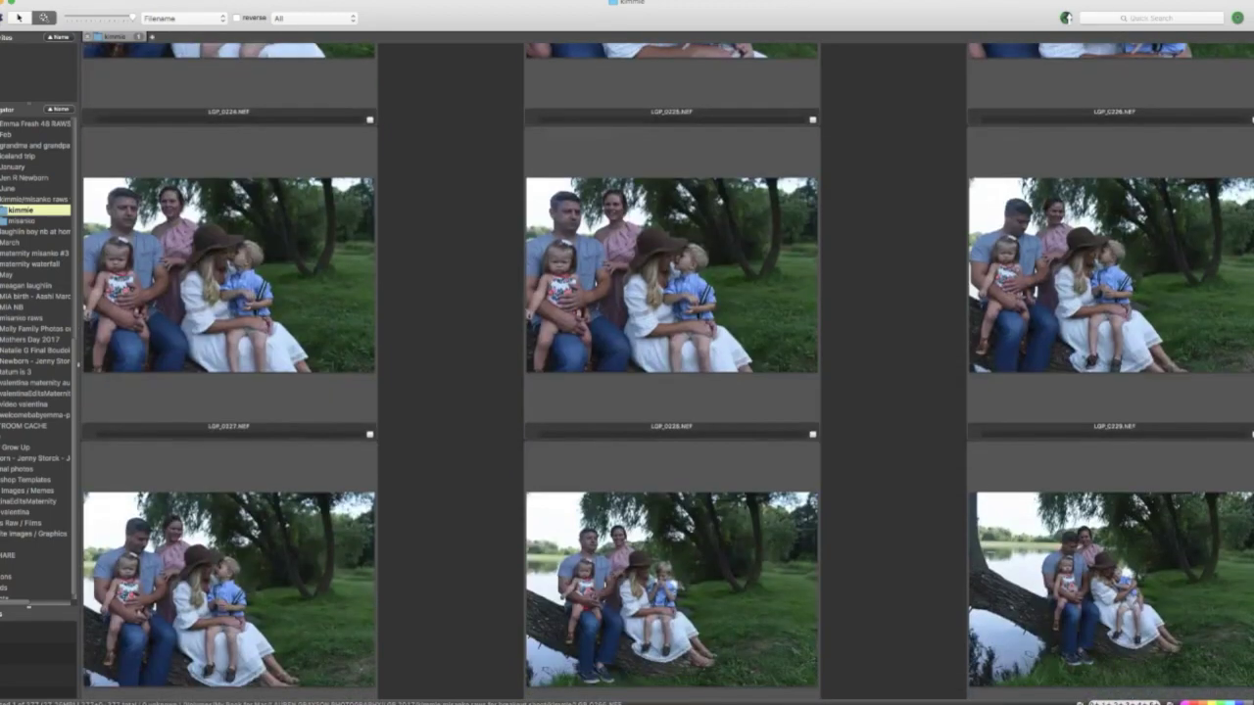
{"action": "scroll", "coordinate": [668, 373], "scroll_direction": "down", "scroll_amount": 3}
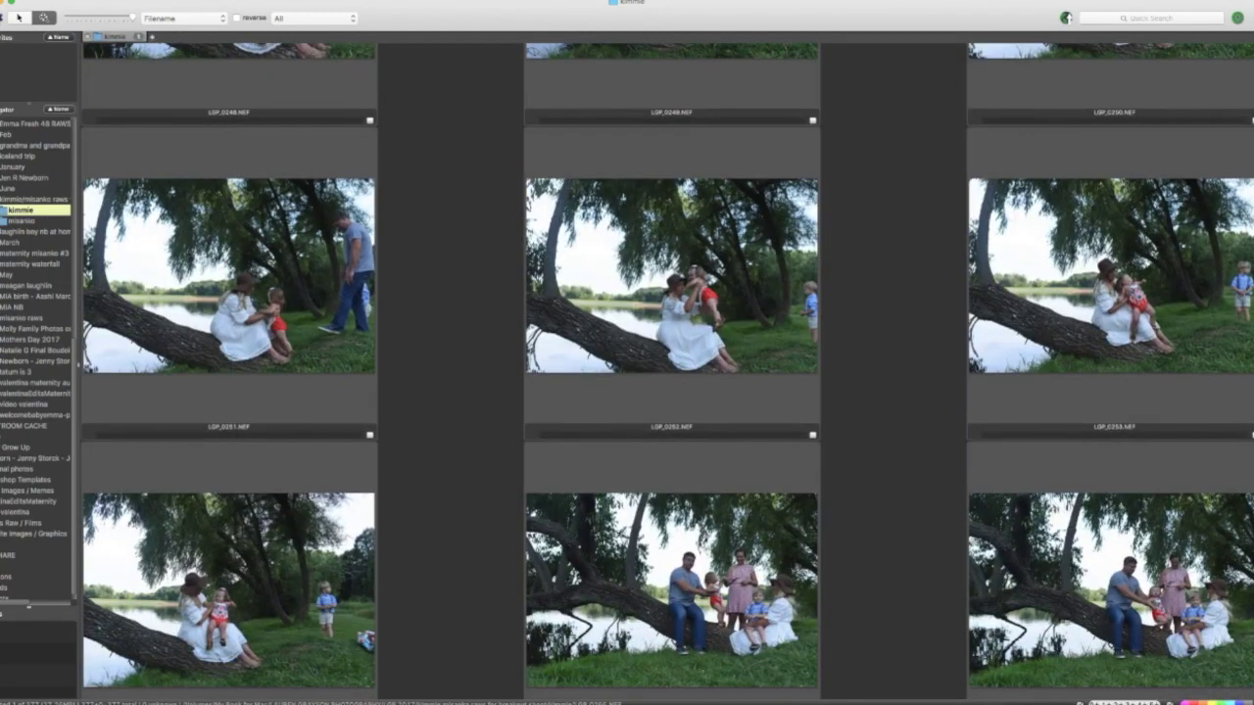
{"action": "scroll", "coordinate": [667, 373], "scroll_direction": "up", "scroll_amount": 1}
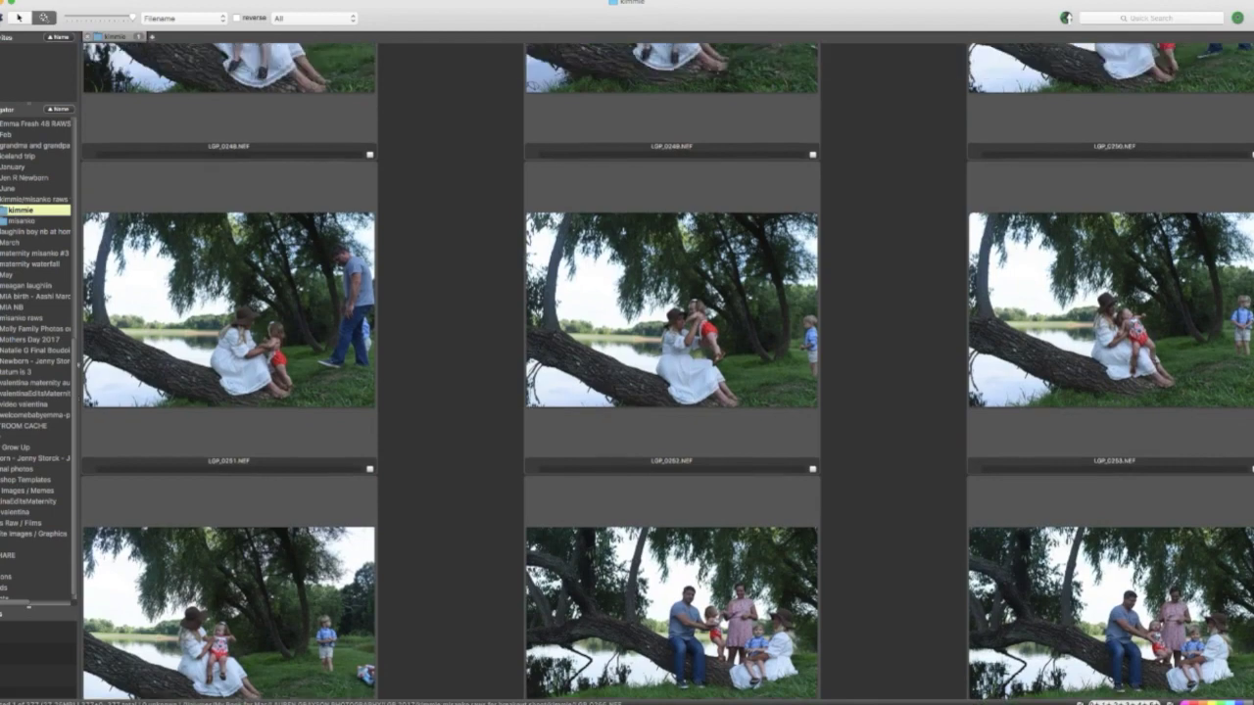
{"action": "scroll", "coordinate": [667, 373], "scroll_direction": "down", "scroll_amount": 4}
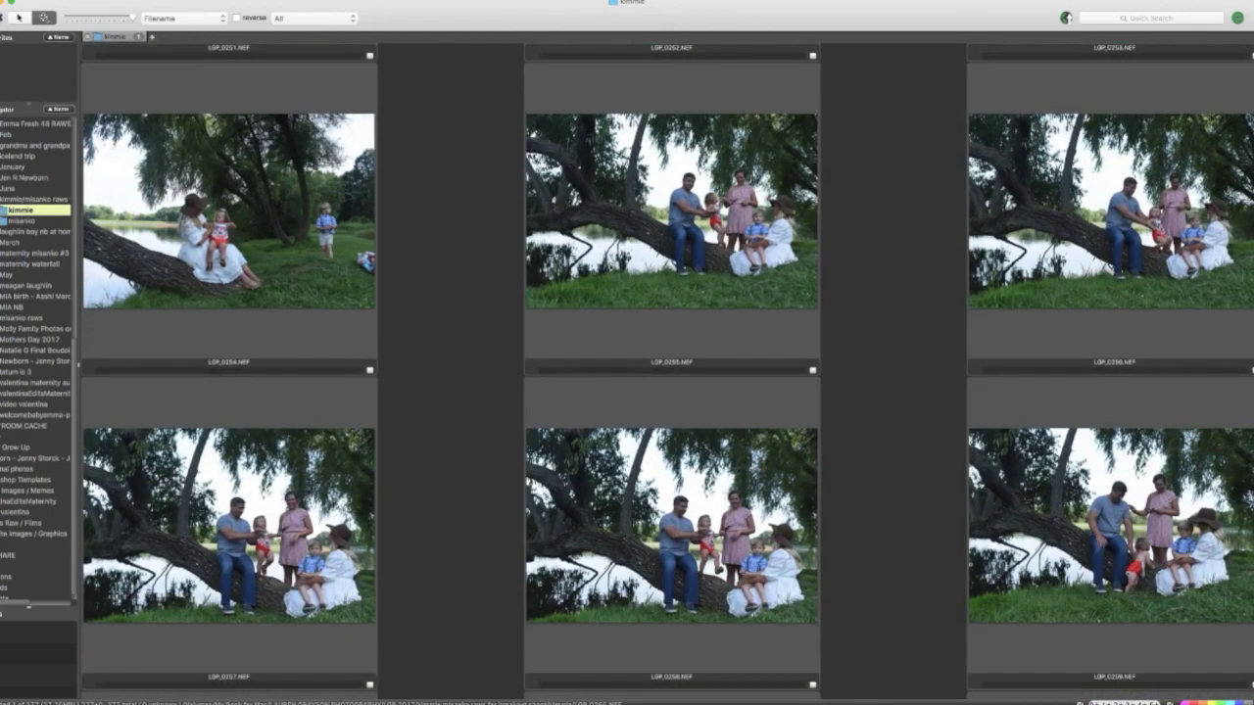
{"action": "scroll", "coordinate": [667, 373], "scroll_direction": "down", "scroll_amount": 1}
{"action": "scroll", "coordinate": [667, 373], "scroll_direction": "down", "scroll_amount": 7}
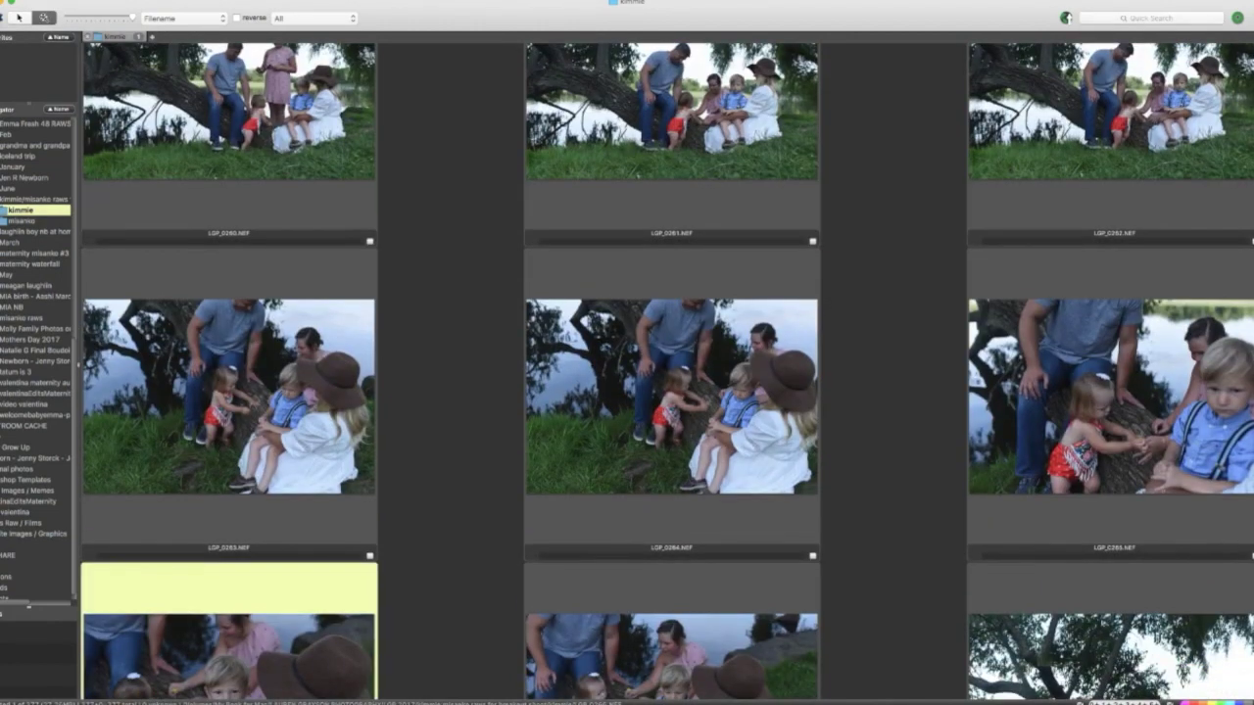
{"action": "scroll", "coordinate": [668, 373], "scroll_direction": "down", "scroll_amount": 5}
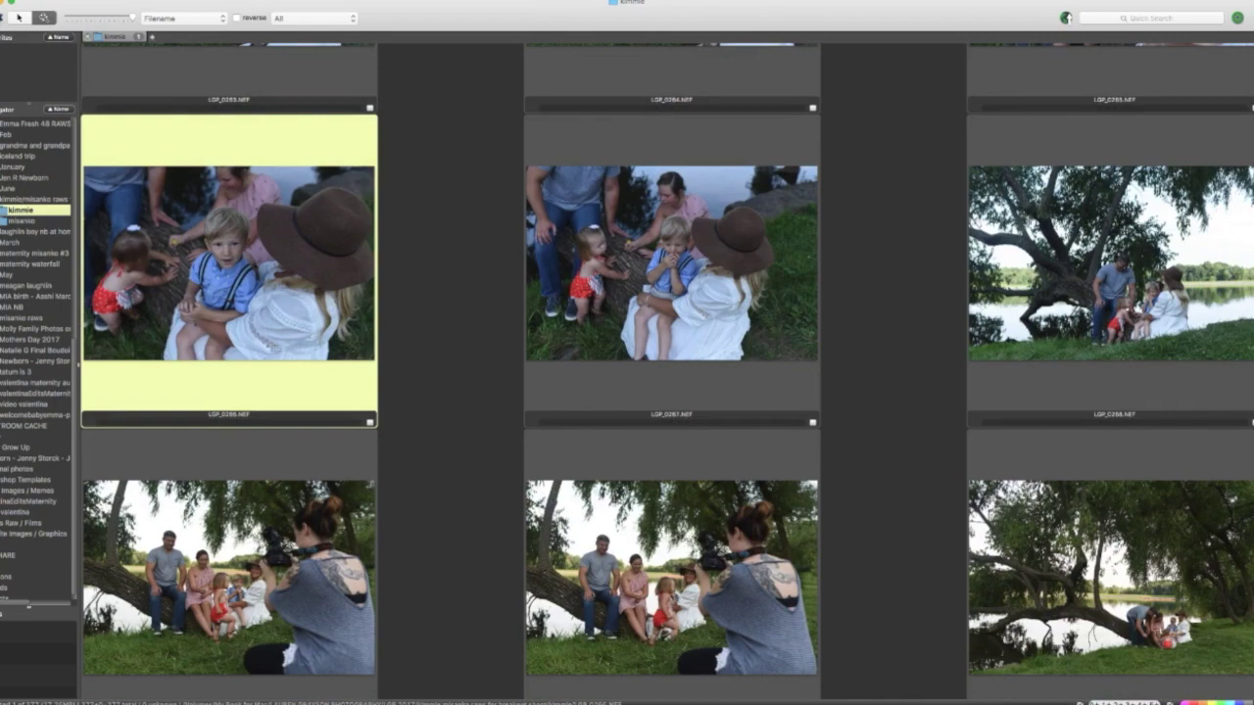
{"action": "scroll", "coordinate": [667, 373], "scroll_direction": "down", "scroll_amount": 3}
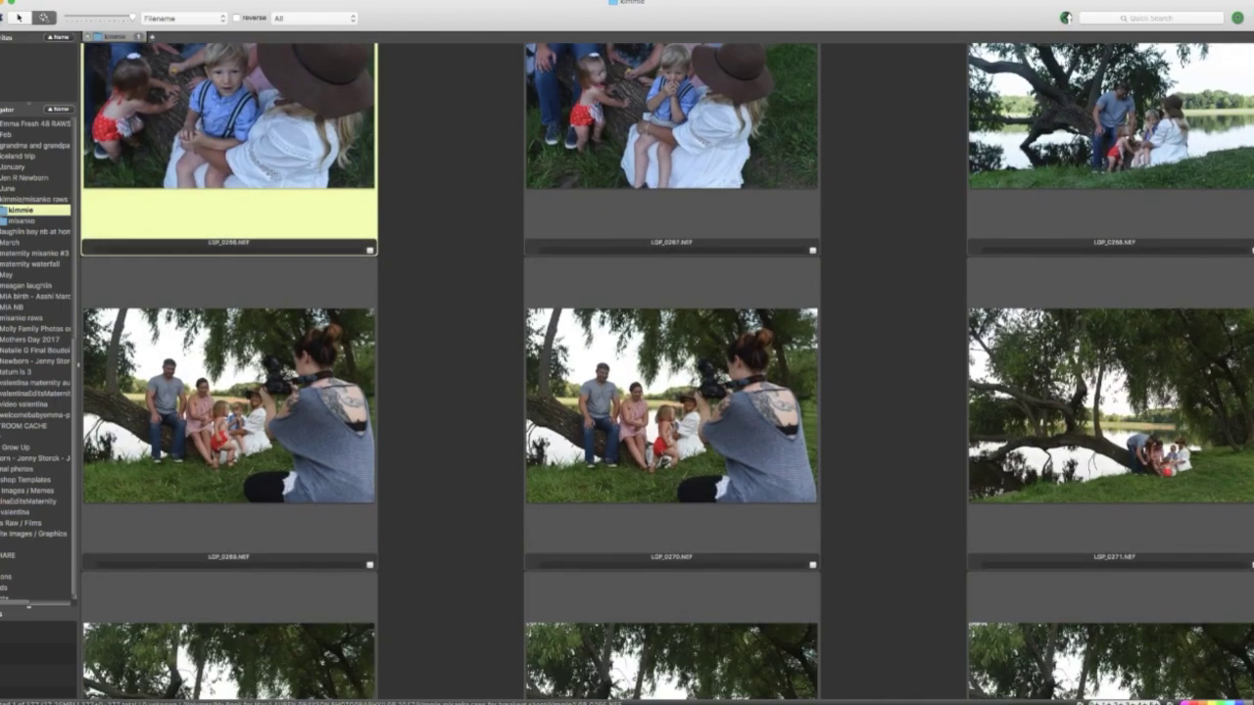
{"action": "scroll", "coordinate": [667, 373], "scroll_direction": "down", "scroll_amount": 6}
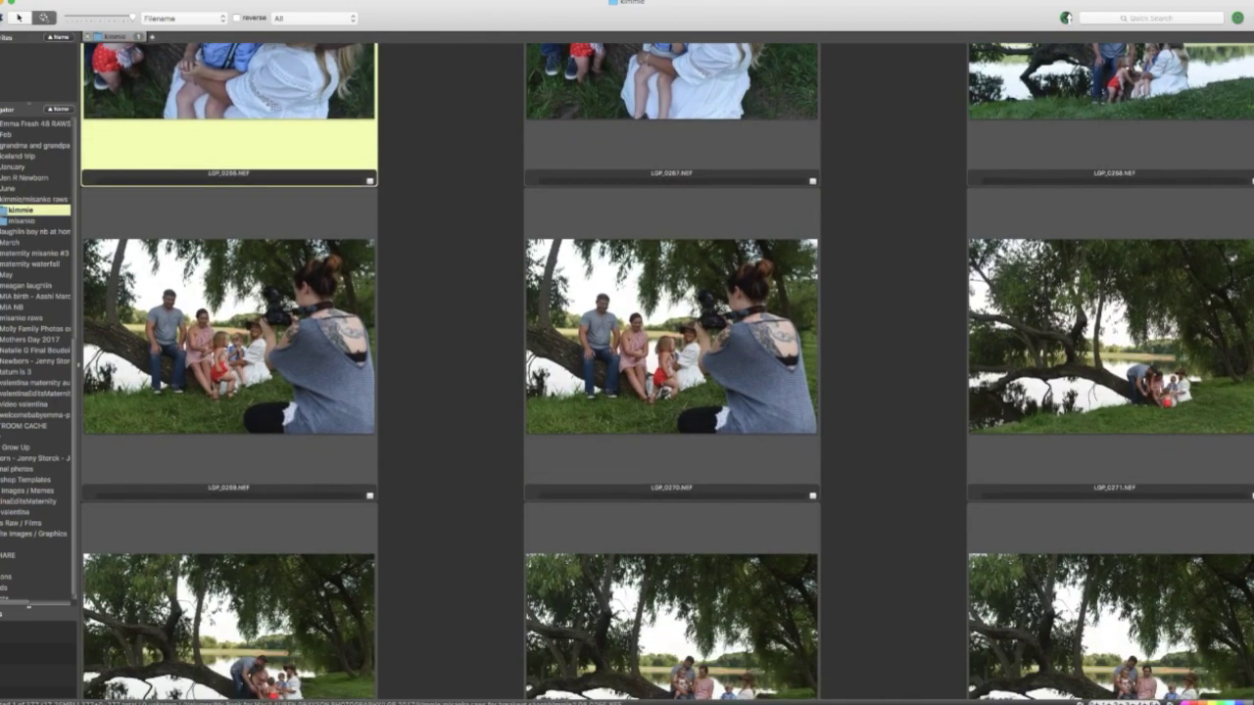
{"action": "scroll", "coordinate": [667, 374], "scroll_direction": "down", "scroll_amount": 2}
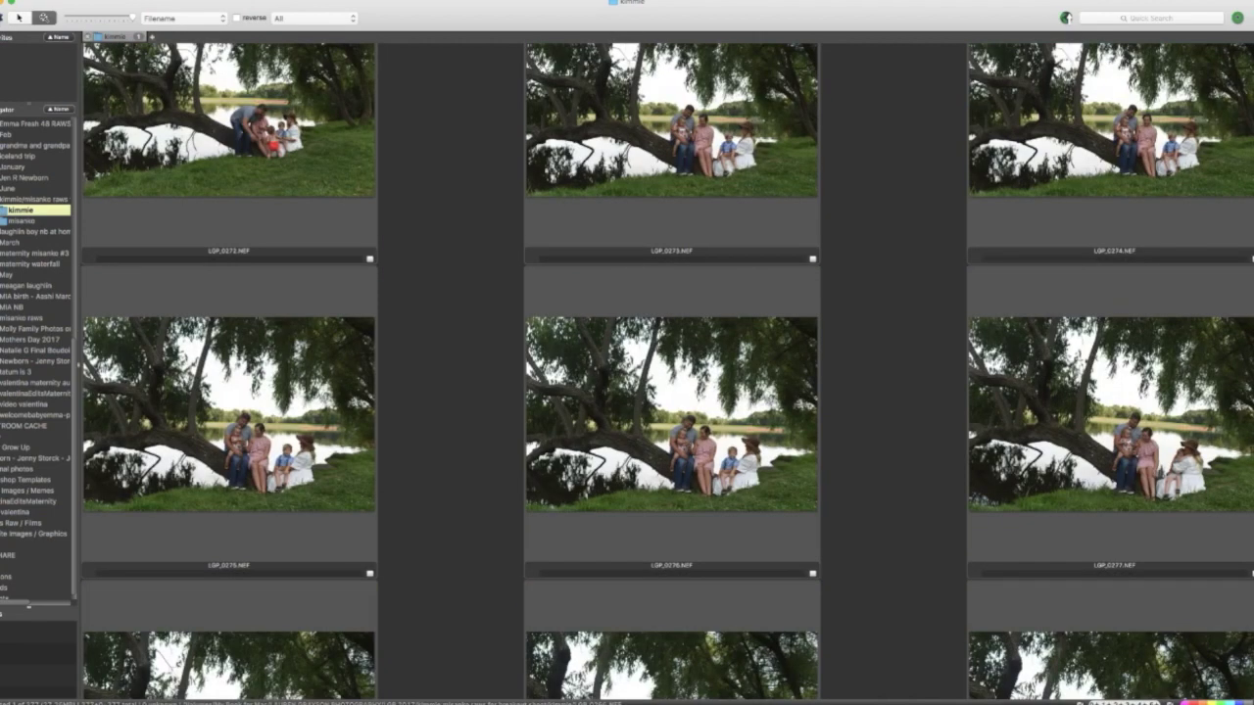
{"action": "scroll", "coordinate": [667, 374], "scroll_direction": "down", "scroll_amount": 4}
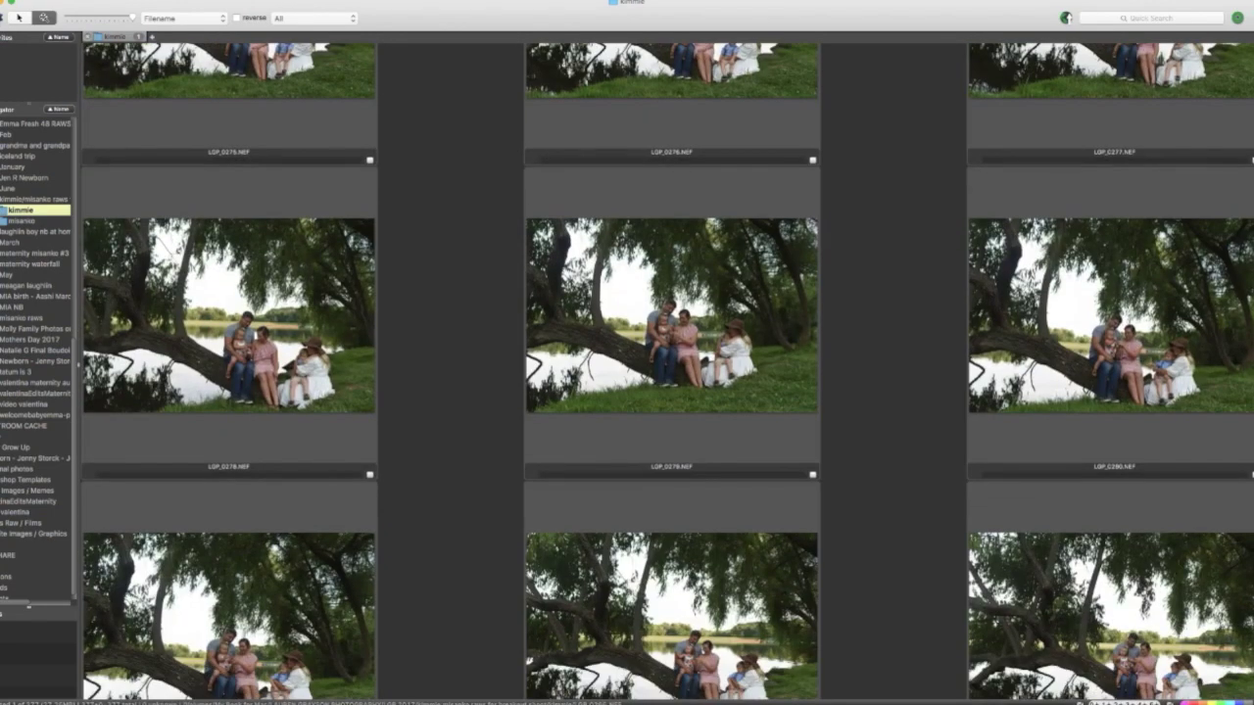
{"action": "scroll", "coordinate": [667, 373], "scroll_direction": "down", "scroll_amount": 8}
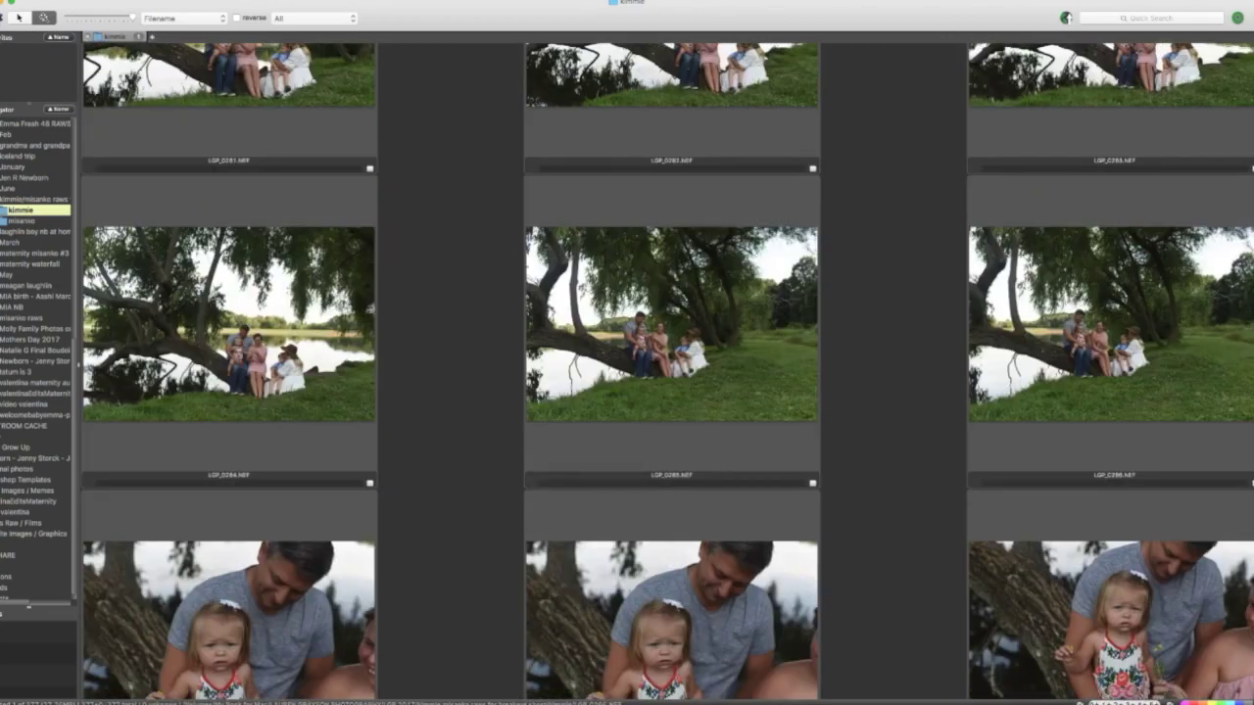
{"action": "scroll", "coordinate": [667, 373], "scroll_direction": "down", "scroll_amount": 7}
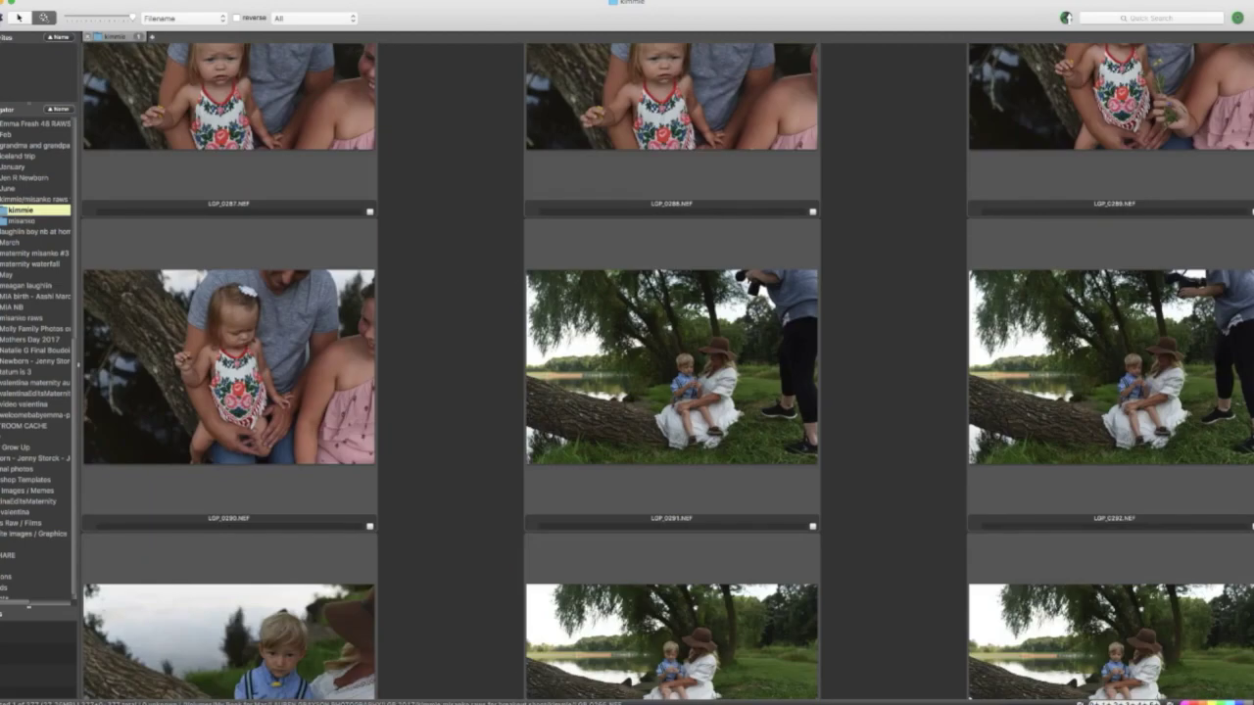
{"action": "scroll", "coordinate": [667, 373], "scroll_direction": "up", "scroll_amount": 20}
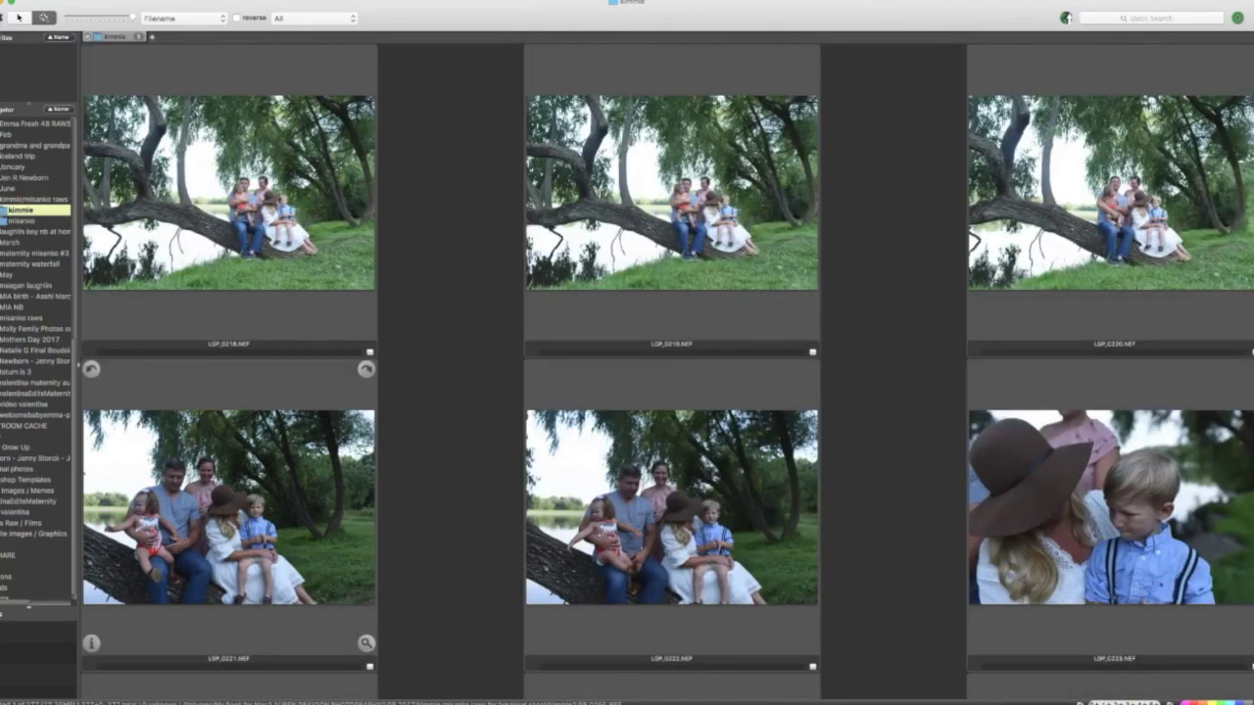
Step: Open the first photo, LGP_0218.NEF, in a preview window and enlarge the window to fill most of the screen
{"action": "left_click_drag", "start_coordinate": [211, 461], "coordinate": [261, 210]}
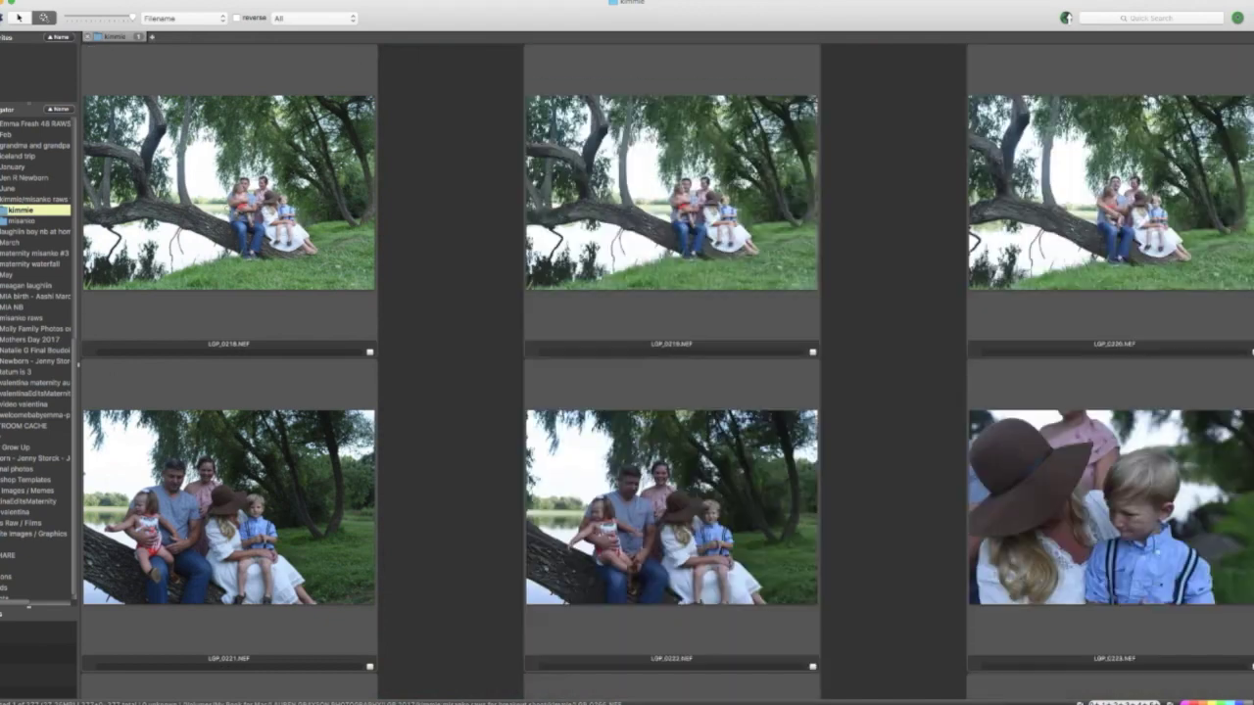
{"action": "left_click", "coordinate": [367, 330]}
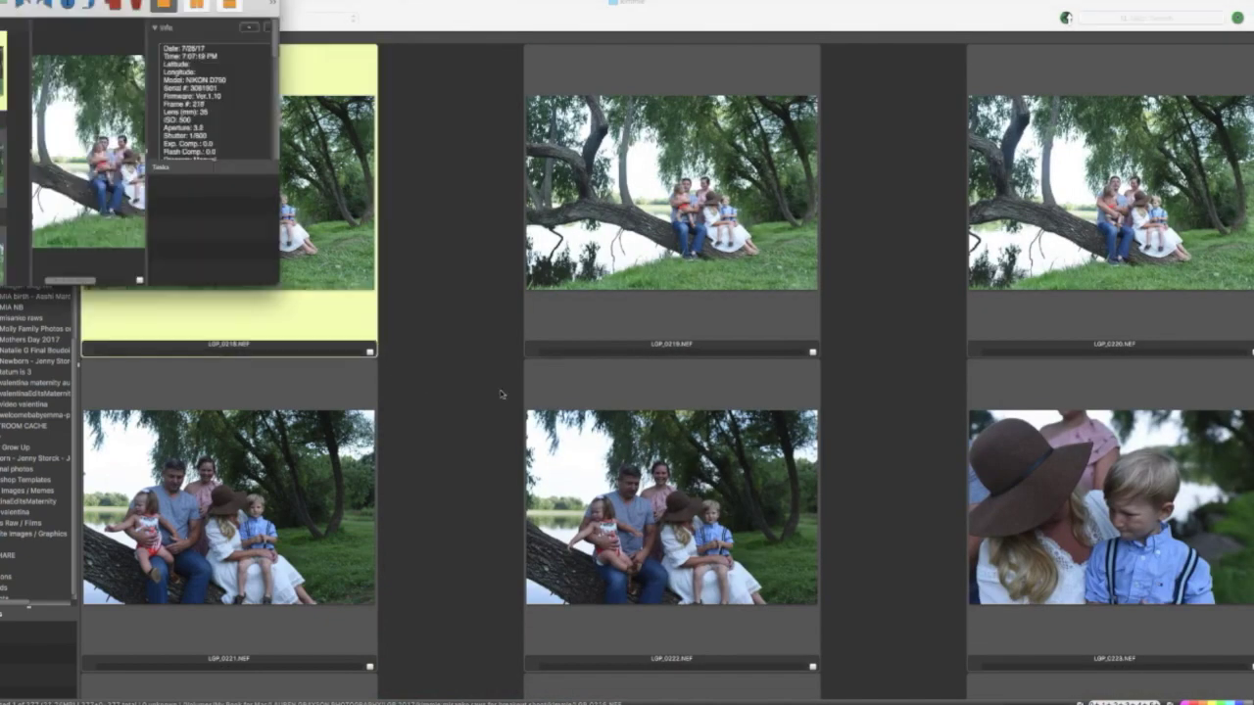
{"action": "left_click_drag", "start_coordinate": [276, 284], "coordinate": [1058, 676]}
Step: Compare the opening family shots in the large preview, going back and forth between neighbouring frames up to LGP_0223.NEF
{"action": "key", "text": "Right"}
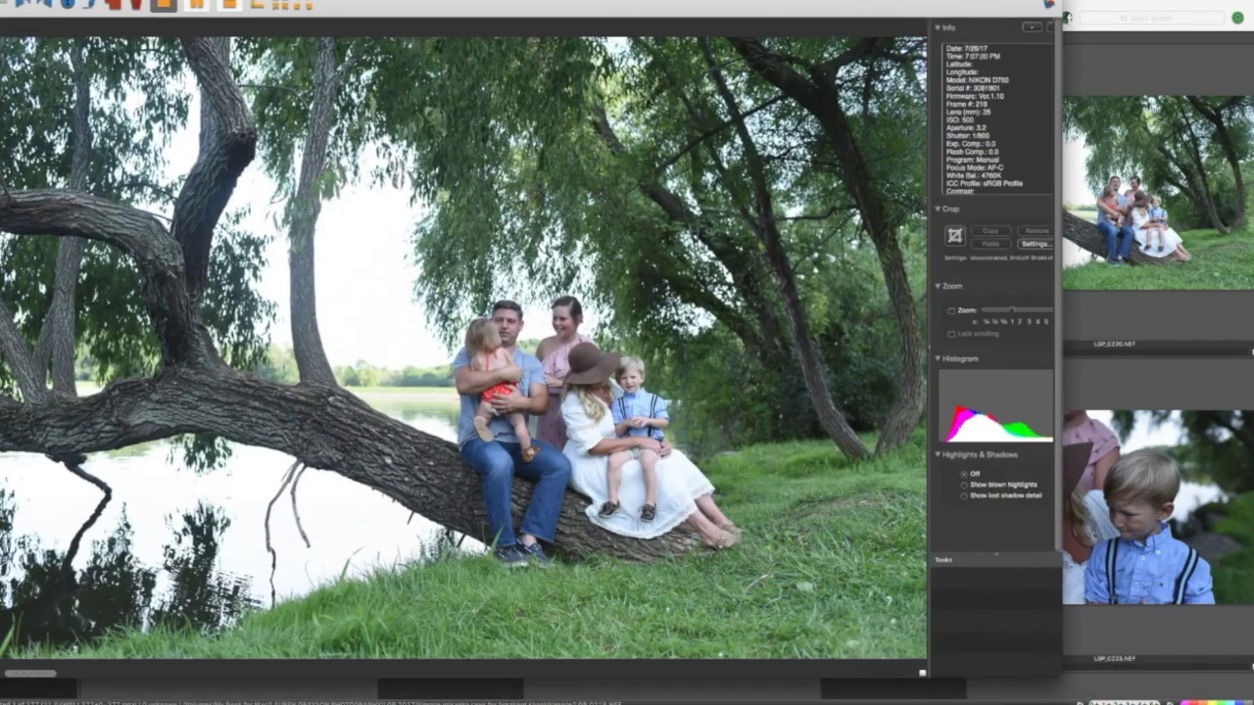
{"action": "key", "text": "Right"}
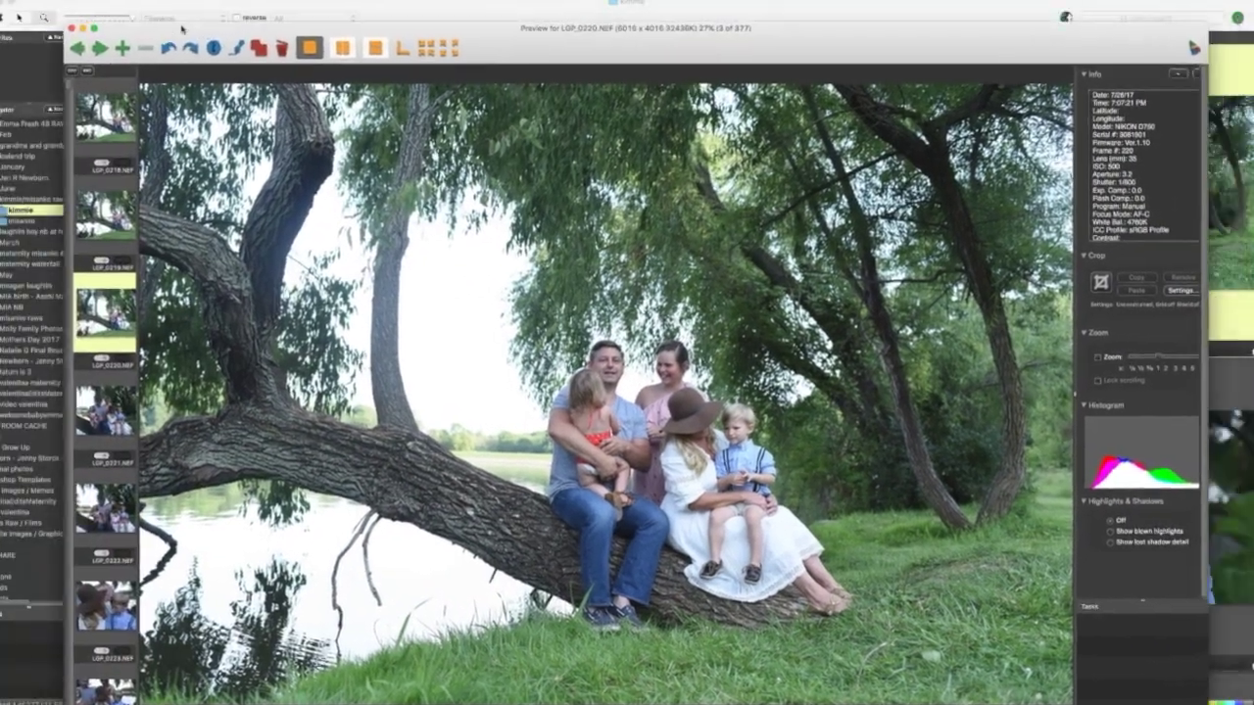
{"action": "key", "text": "Left"}
{"action": "key", "text": "Left"}
{"action": "key", "text": "Right"}
{"action": "key", "text": "Right"}
{"action": "key", "text": "Right"}
{"action": "key", "text": "Right"}
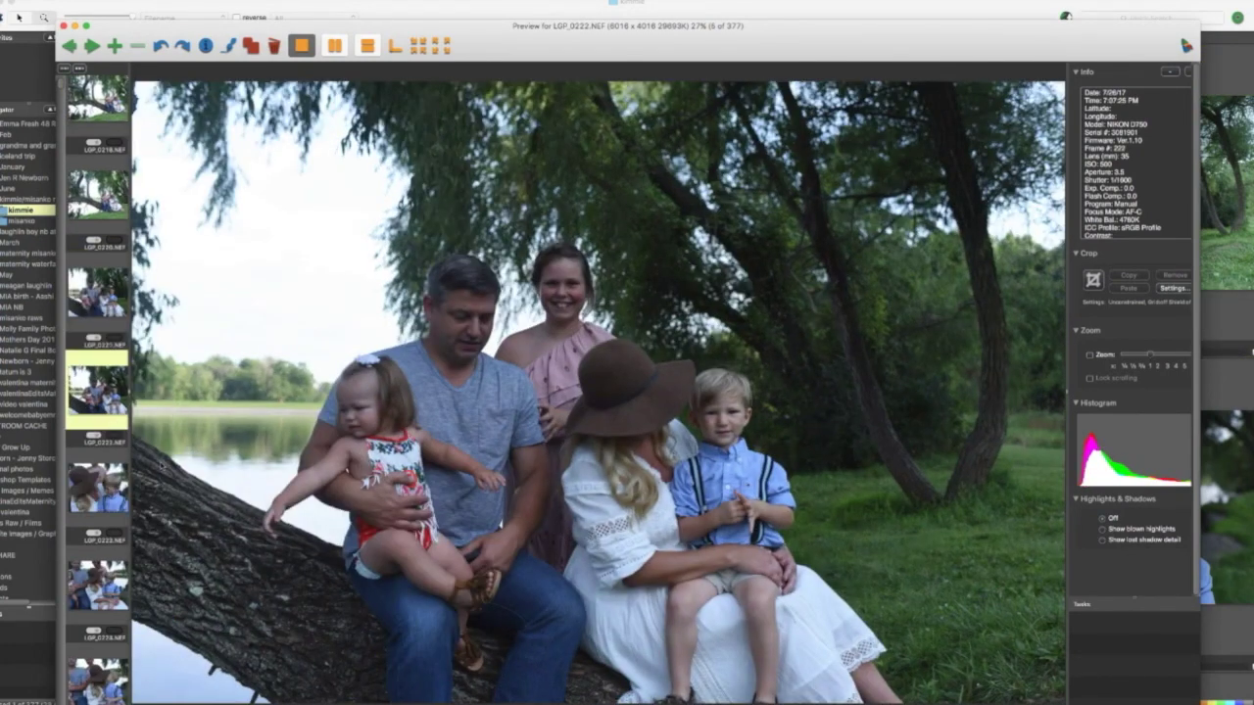
{"action": "key", "text": "Left"}
{"action": "key", "text": "Right"}
{"action": "key", "text": "Right"}
{"action": "key", "text": "Right"}
{"action": "key", "text": "Right"}
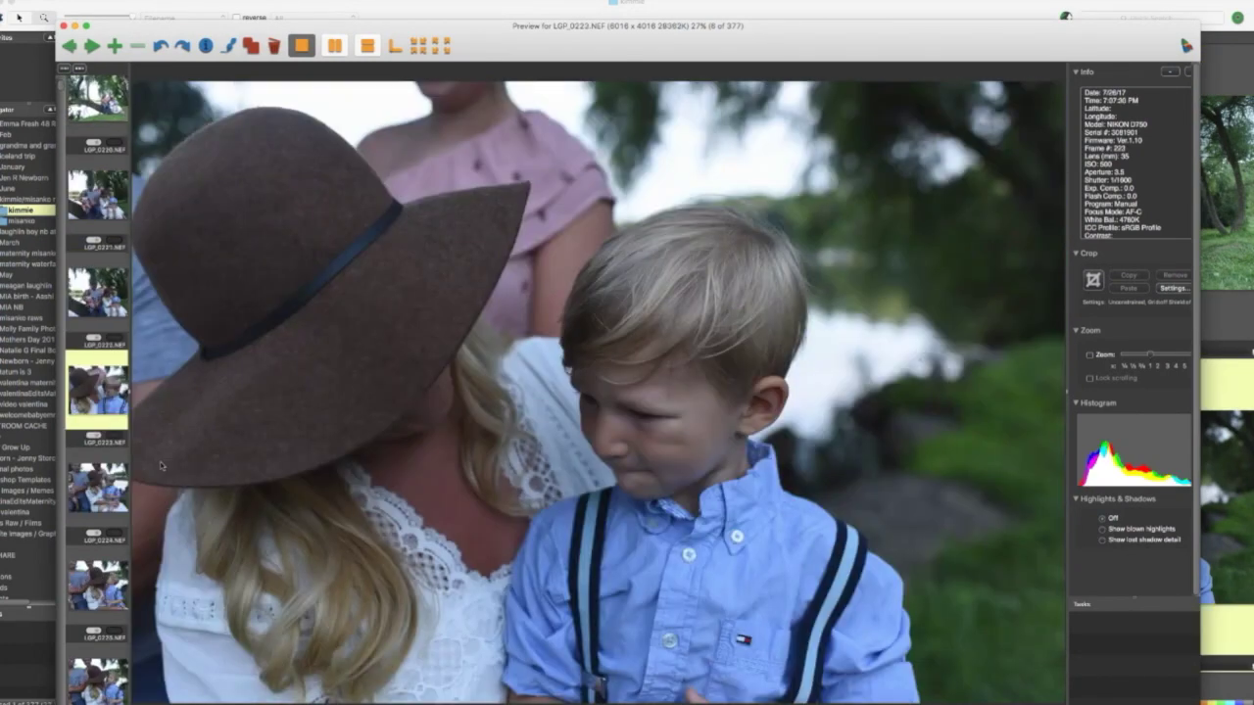
Step: Review the family photos on the tree trunk one by one in the preview, from LGP_0223.NEF to LGP_0237.NEF
{"action": "key", "text": "Right"}
{"action": "key", "text": "Right"}
{"action": "key", "text": "Right"}
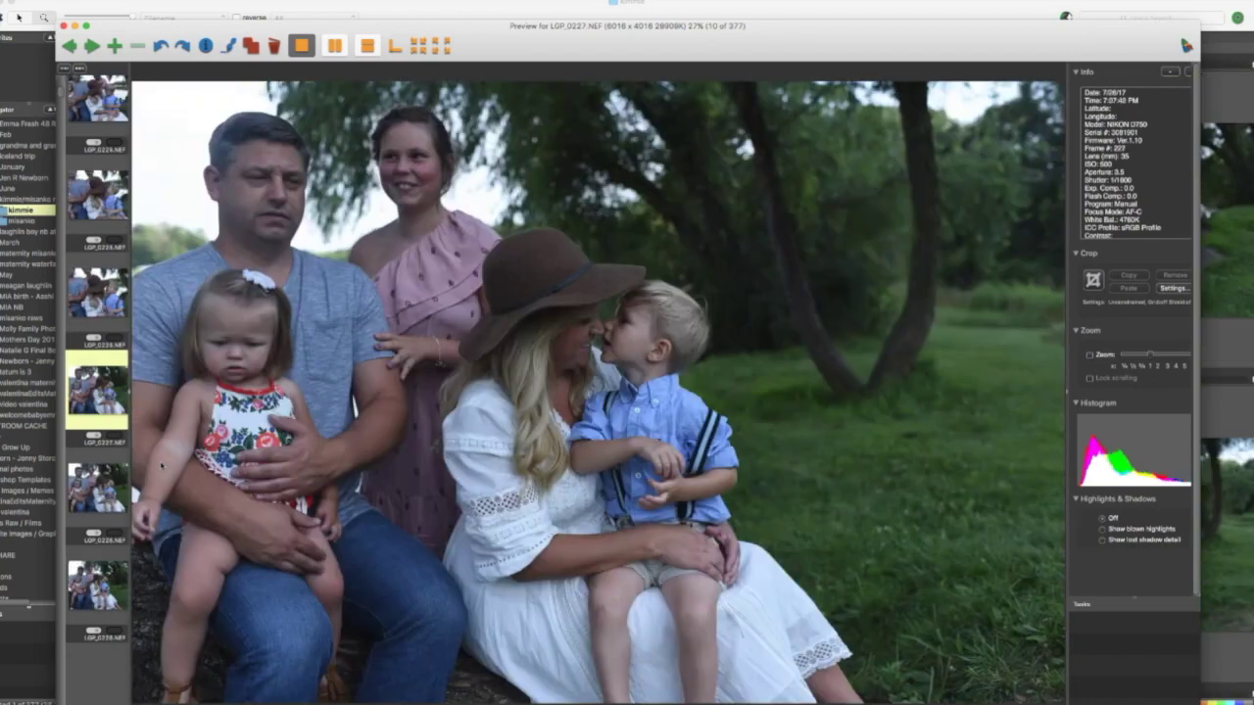
{"action": "key", "text": "Right"}
{"action": "key", "text": "Right"}
{"action": "key", "text": "Right"}
{"action": "key", "text": "Right"}
{"action": "key", "text": "Right"}
{"action": "key", "text": "Right"}
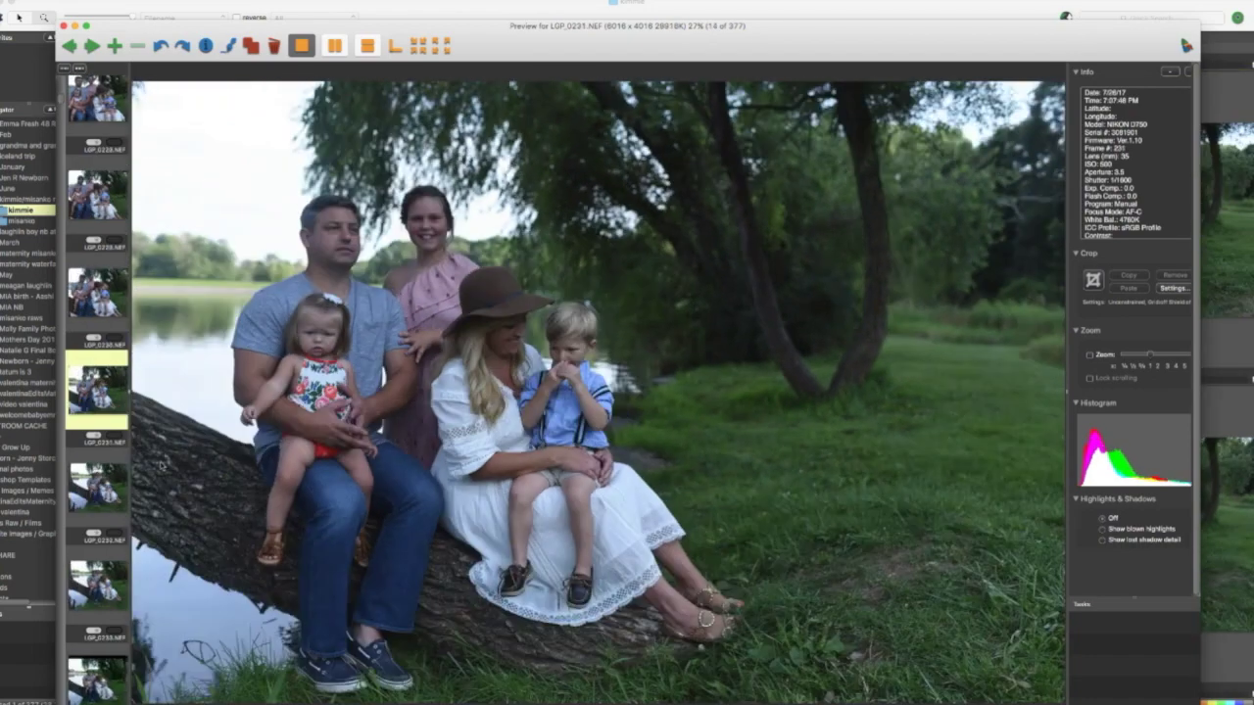
{"action": "key", "text": "Right"}
{"action": "key", "text": "Right"}
{"action": "key", "text": "Right"}
{"action": "key", "text": "Right"}
{"action": "key", "text": "Right"}
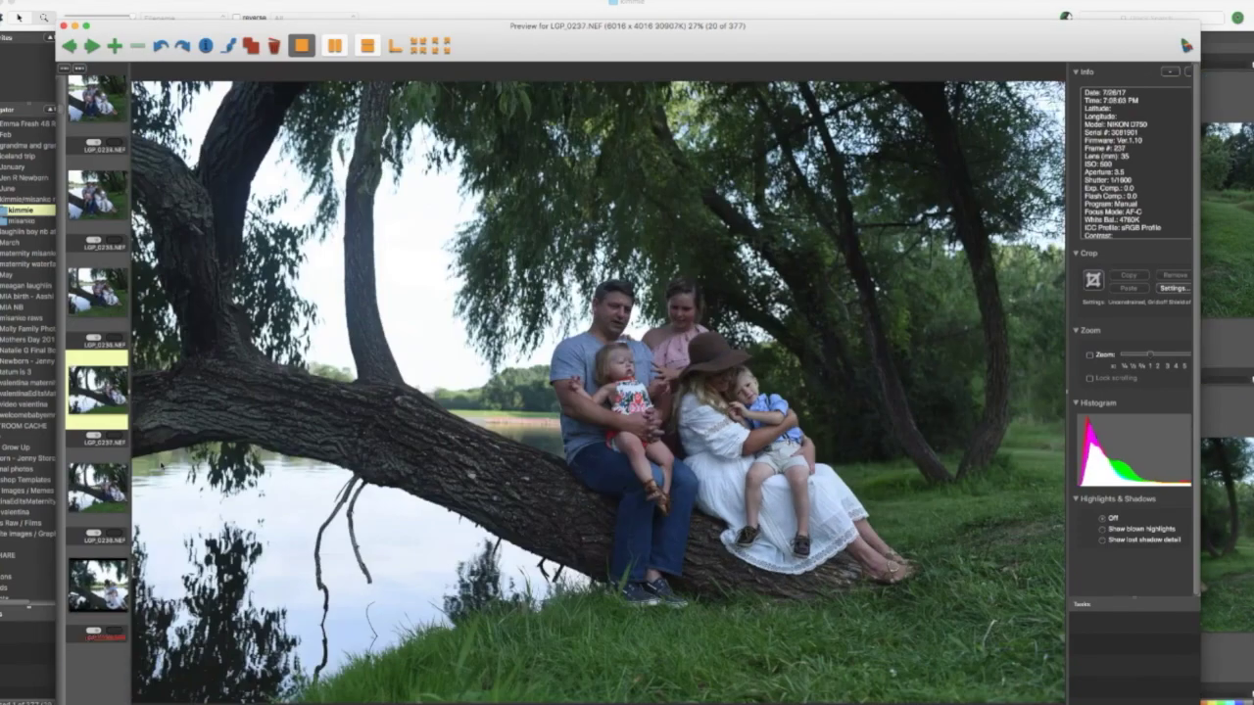
Step: Examine the mother-and-child photos one by one in the preview, continuing up to LGP_0252.NEF
{"action": "key", "text": "Right"}
{"action": "key", "text": "Right"}
{"action": "key", "text": "Right"}
{"action": "key", "text": "Right"}
{"action": "key", "text": "Right"}
{"action": "key", "text": "Right"}
{"action": "key", "text": "Right"}
{"action": "key", "text": "Right"}
{"action": "key", "text": "Right"}
{"action": "key", "text": "Right"}
{"action": "key", "text": "Right"}
{"action": "key", "text": "Right"}
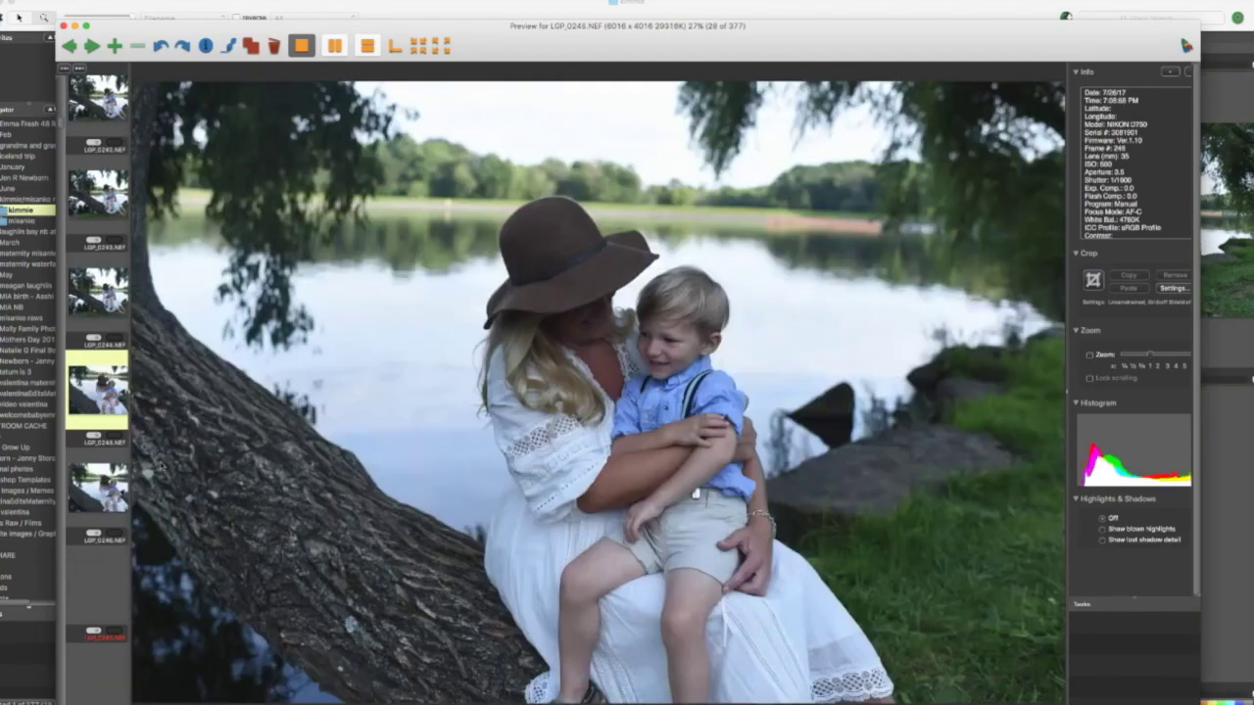
{"action": "key", "text": "Right"}
{"action": "key", "text": "Right"}
{"action": "key", "text": "Right"}
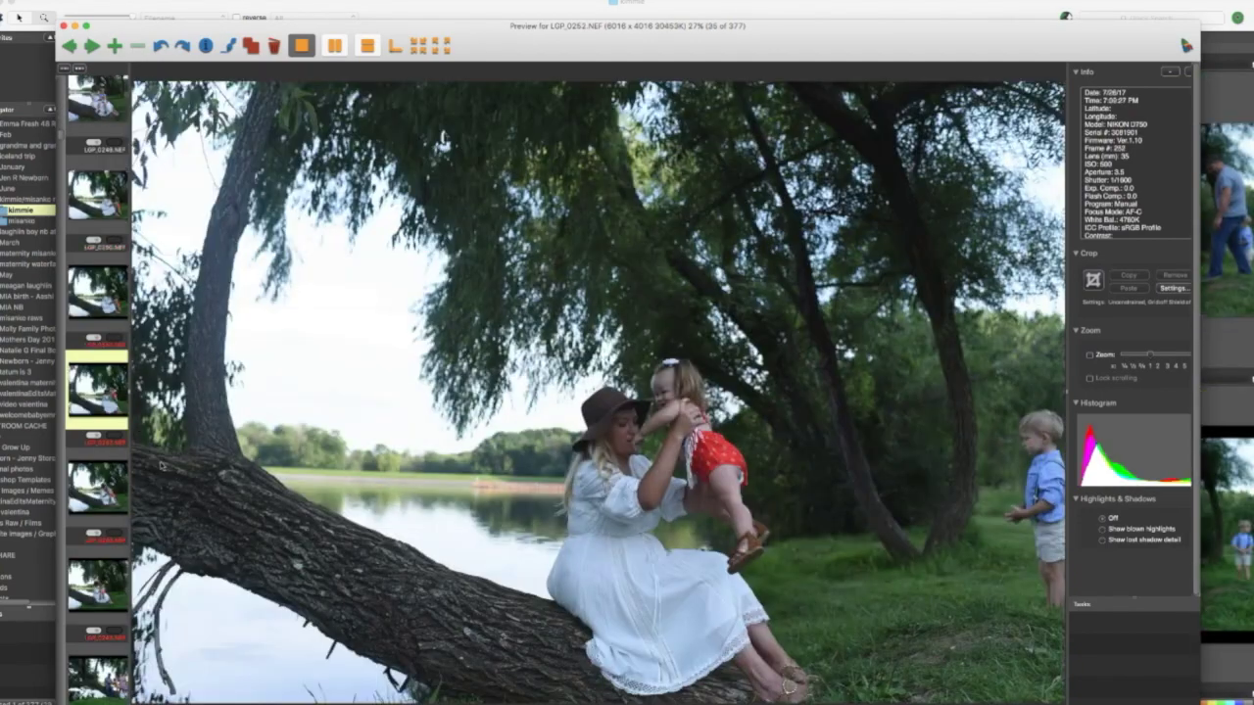
Step: Review the remaining lakeside group shots up to LGP_0271.NEF and close the preview to return to the contact sheet
{"action": "key", "text": "Right"}
{"action": "key", "text": "Right"}
{"action": "key", "text": "Right"}
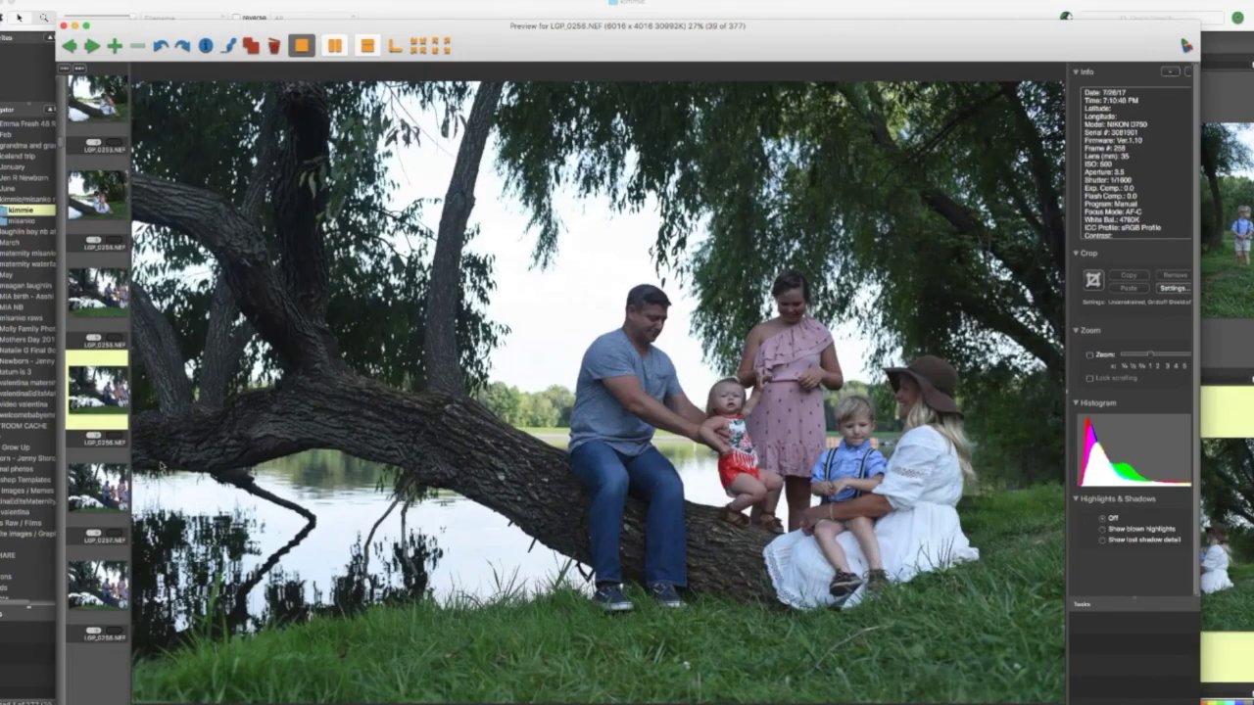
{"action": "key", "text": "Right"}
{"action": "key", "text": "Right"}
{"action": "key", "text": "Right"}
{"action": "key", "text": "Right"}
{"action": "key", "text": "Right"}
{"action": "key", "text": "Right"}
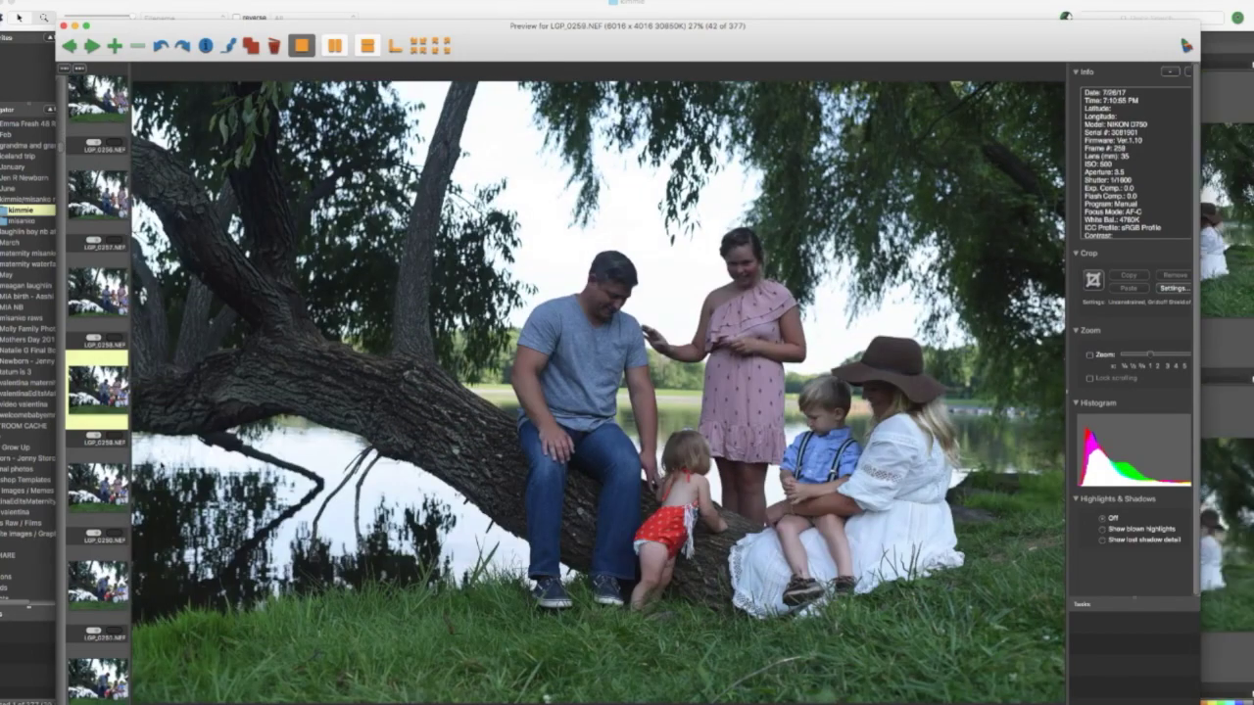
{"action": "key", "text": "Right"}
{"action": "key", "text": "Right"}
{"action": "key", "text": "Right"}
{"action": "key", "text": "Right"}
{"action": "key", "text": "Right"}
{"action": "key", "text": "Right"}
{"action": "key", "text": "Right"}
{"action": "key", "text": "Right"}
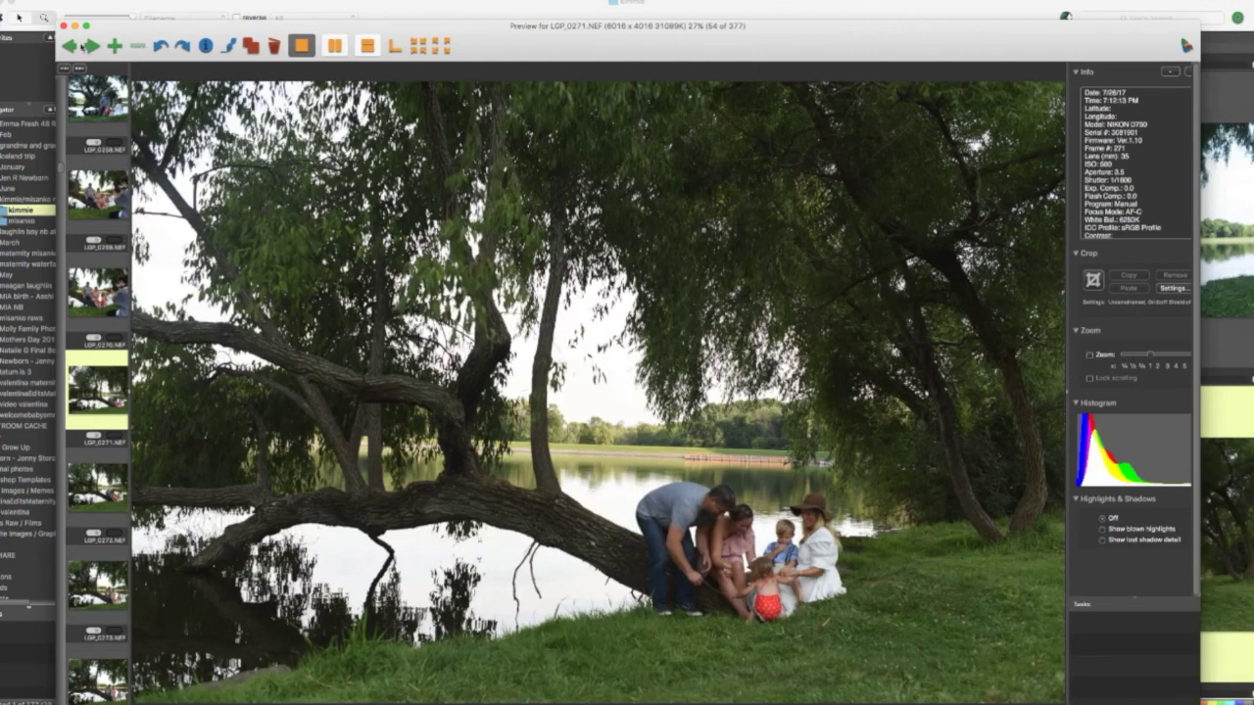
{"action": "left_click_drag", "start_coordinate": [93, 26], "coordinate": [108, 34]}
{"action": "key", "text": "Escape"}
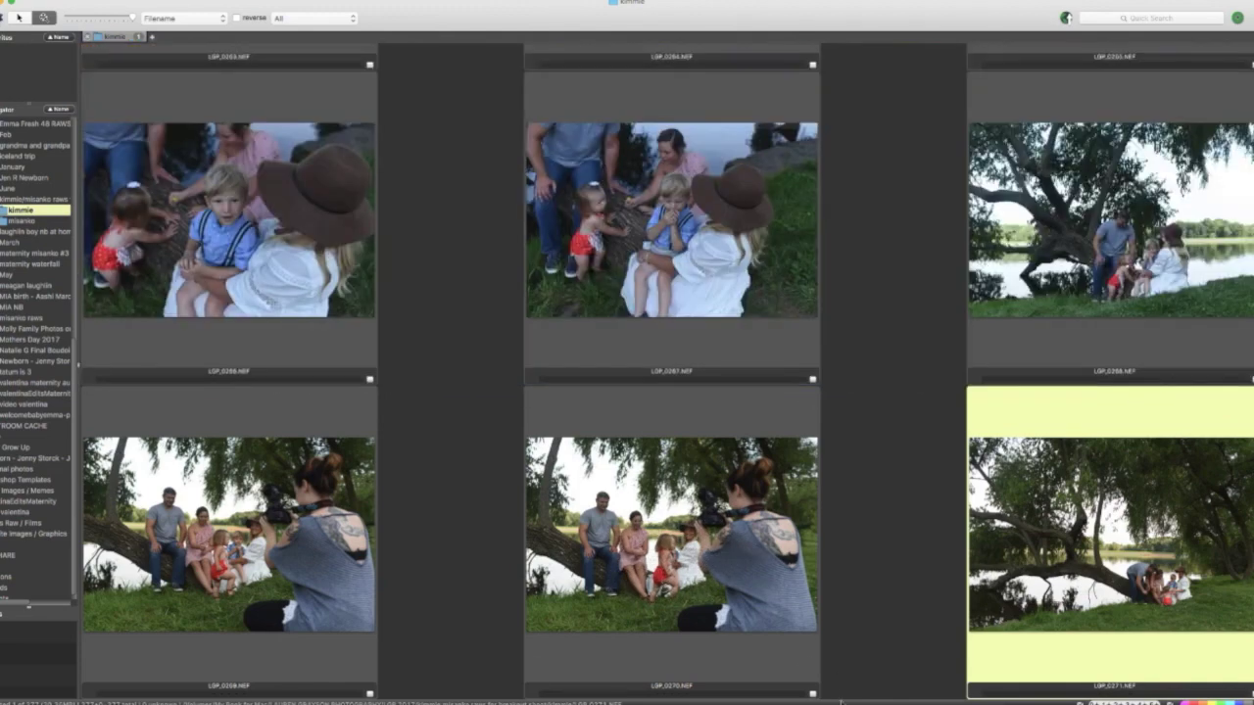
Step: View the lakeside group shot LGP_0270.NEF and the frame after it in the large preview, and return to the contact sheet
{"action": "left_click", "coordinate": [808, 670]}
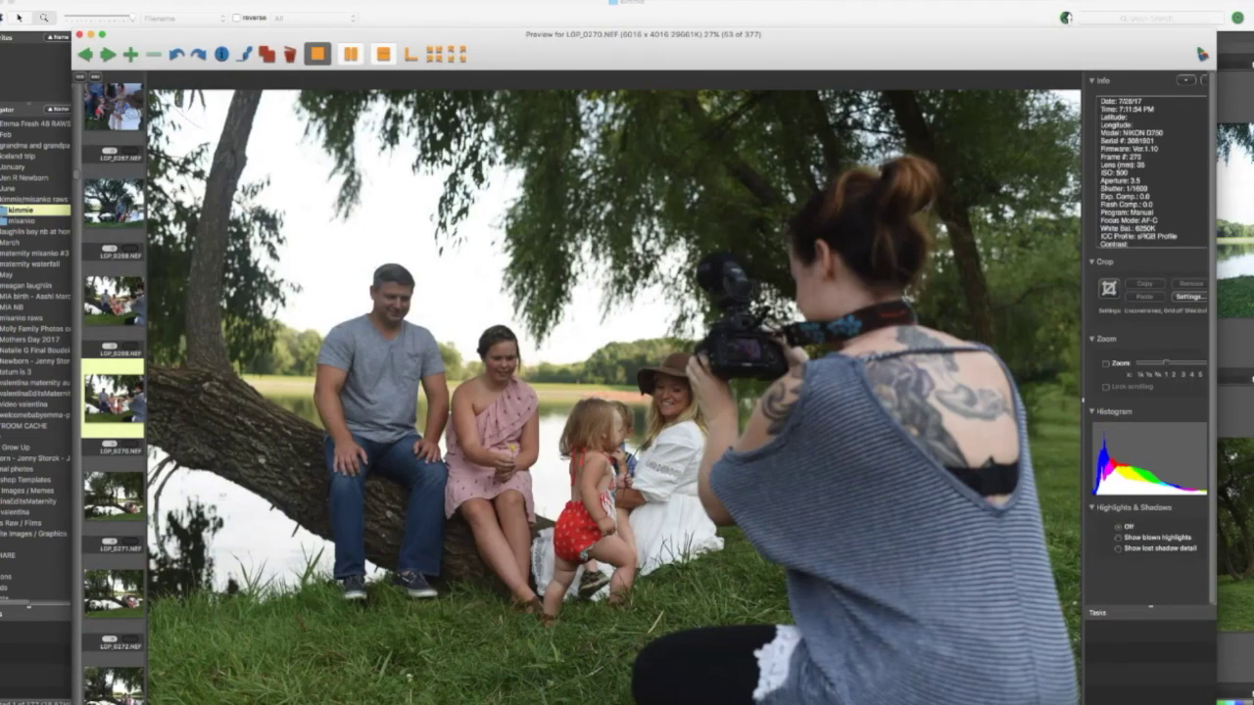
{"action": "left_click", "coordinate": [119, 477]}
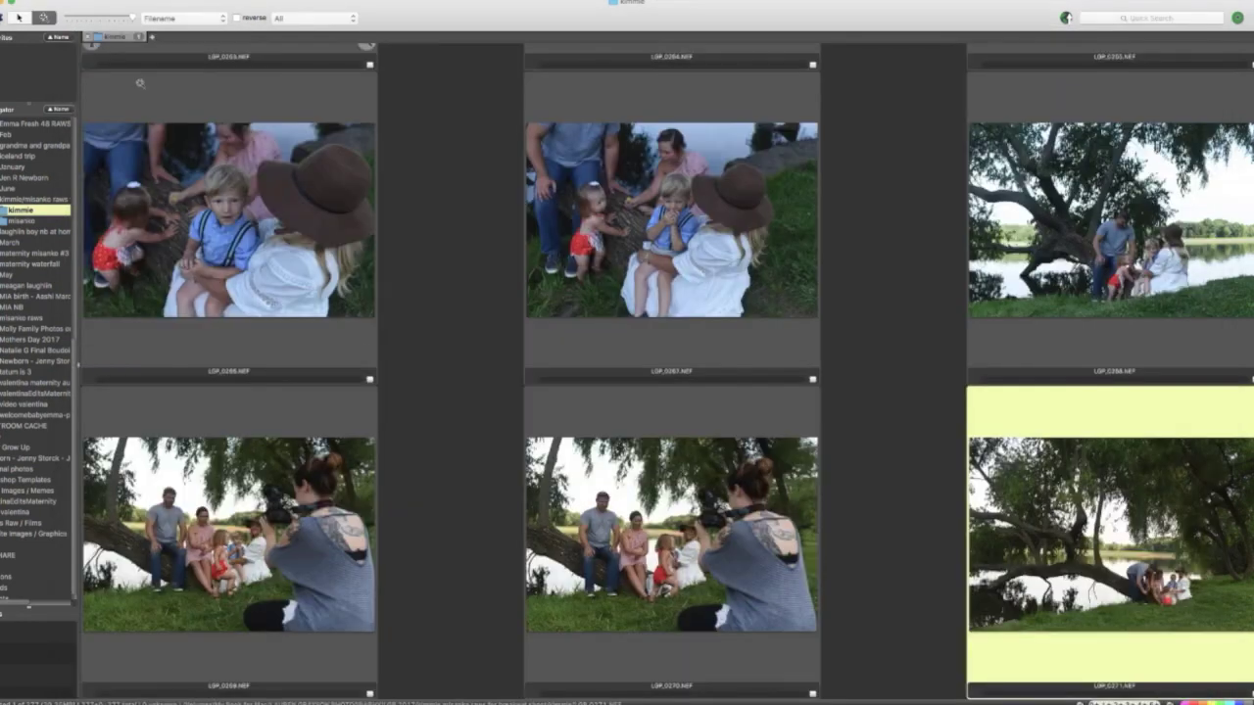
{"action": "left_click", "coordinate": [80, 35]}
Step: Open the program's preferences, place the window over the middle of the contact sheet and show the Launching settings
{"action": "mouse_move", "coordinate": [812, 380]}
{"action": "left_click", "coordinate": [30, 0]}
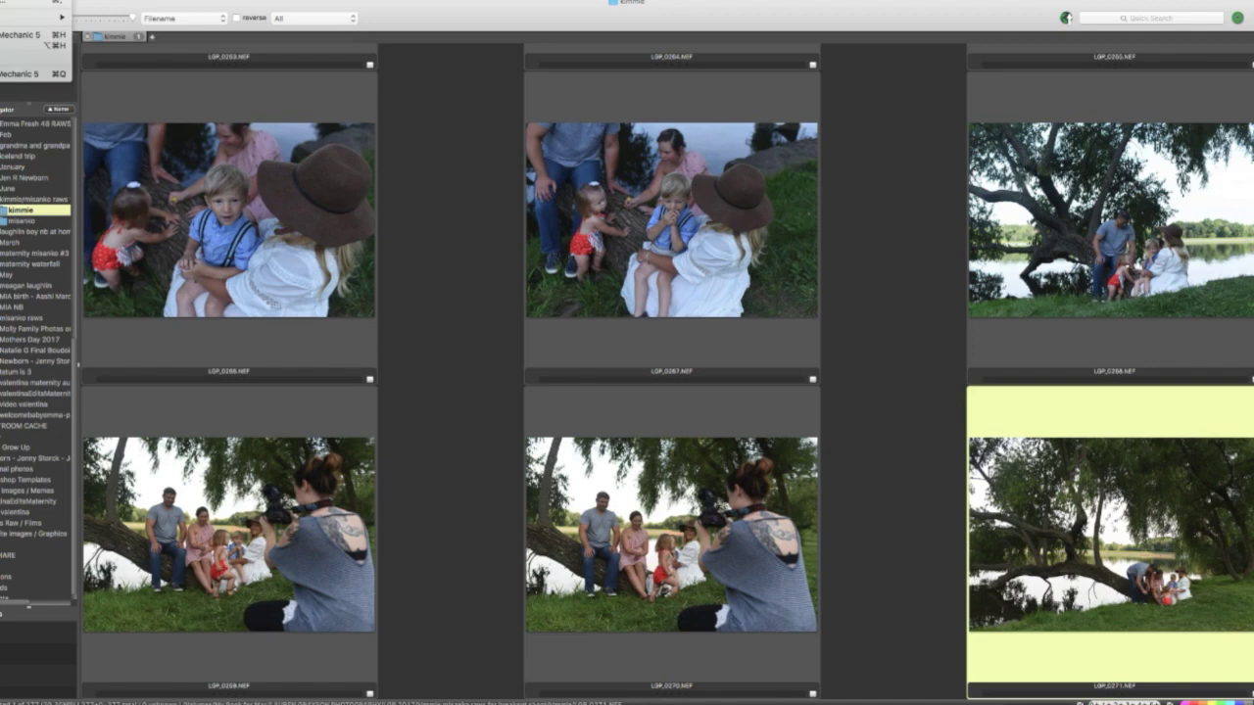
{"action": "left_click", "coordinate": [34, 2]}
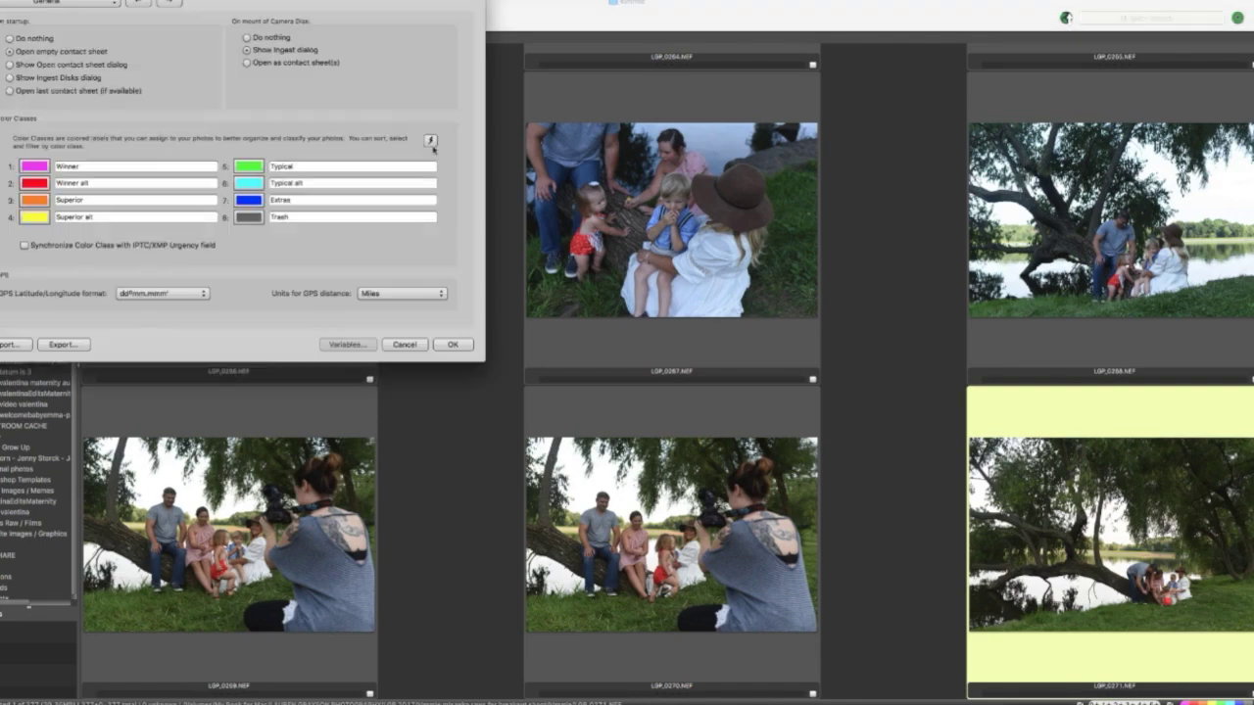
{"action": "left_click_drag", "start_coordinate": [165, 12], "coordinate": [585, 232]}
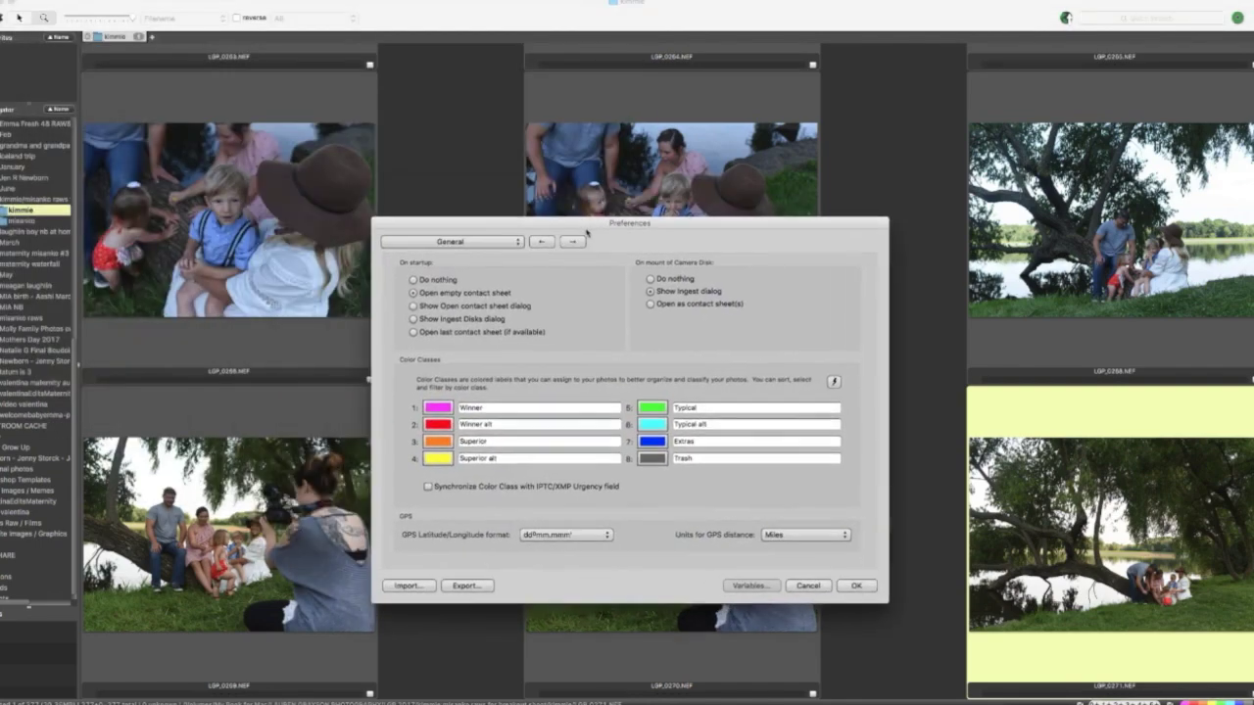
{"action": "left_click", "coordinate": [462, 244]}
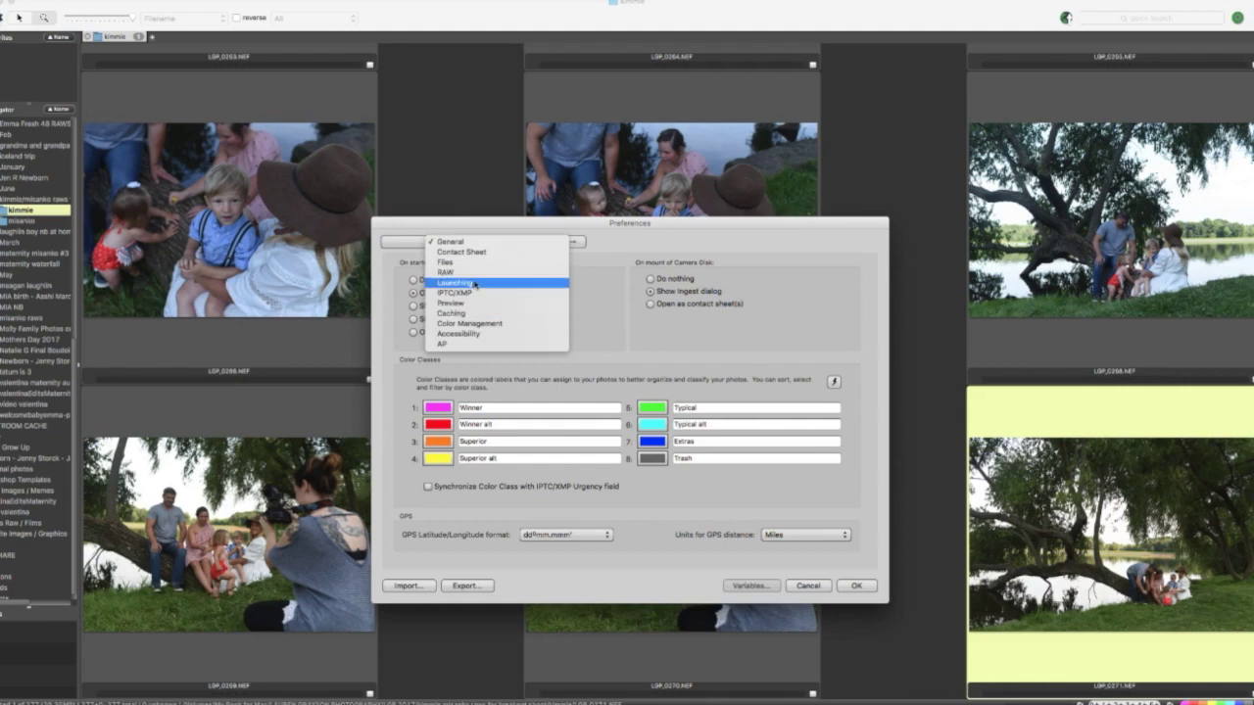
{"action": "left_click", "coordinate": [476, 283]}
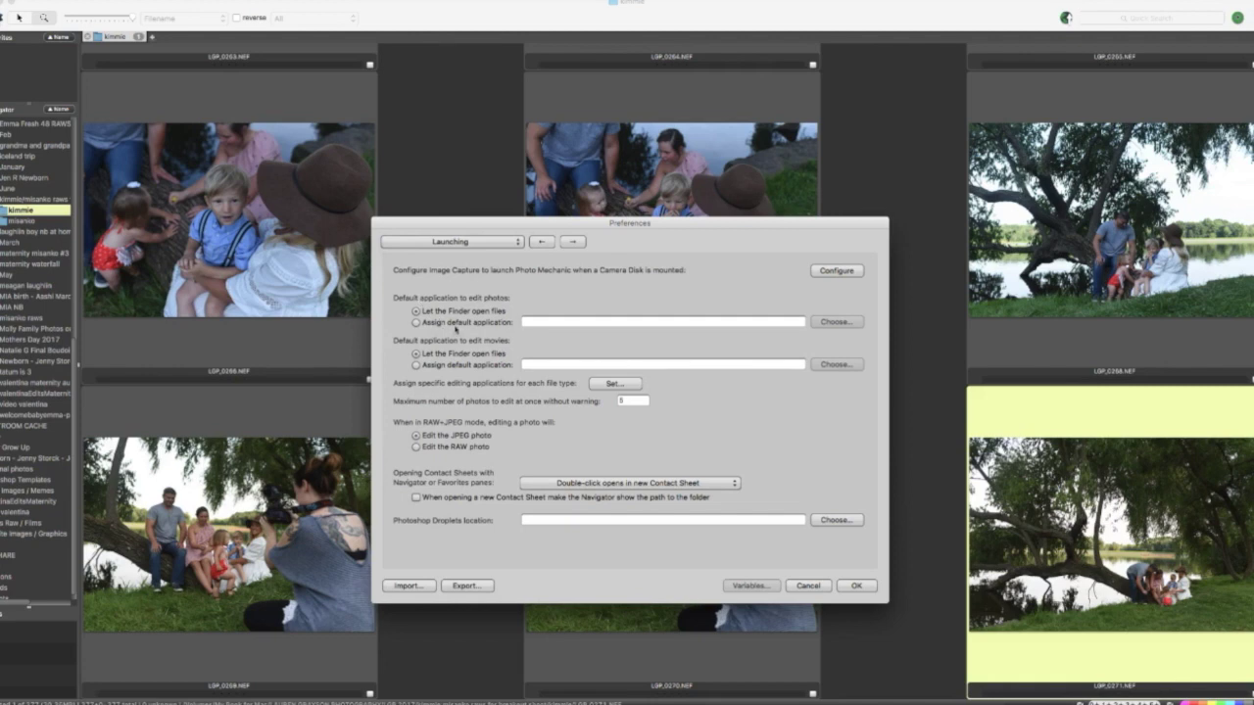
Step: Assign Adobe Lightroom.app from the Adobe Lightroom folder in Applications as the default application to edit photos
{"action": "left_click", "coordinate": [447, 323]}
{"action": "left_click", "coordinate": [835, 321]}
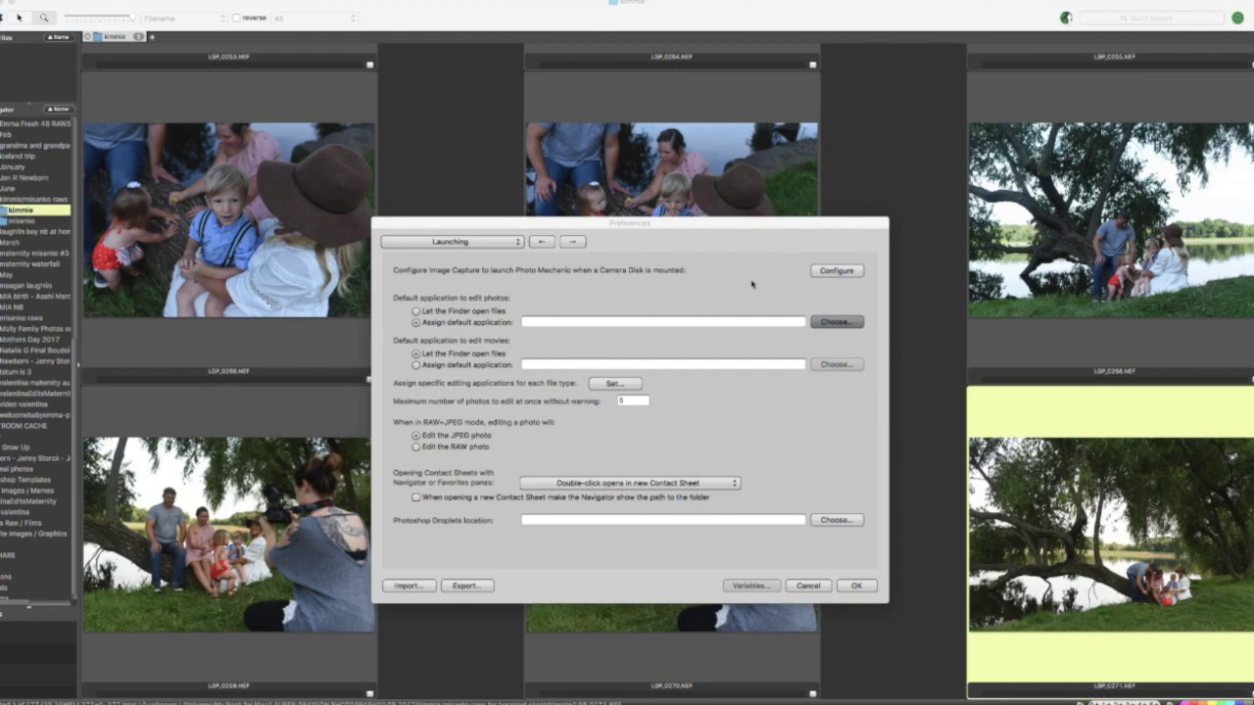
{"action": "left_click", "coordinate": [835, 322]}
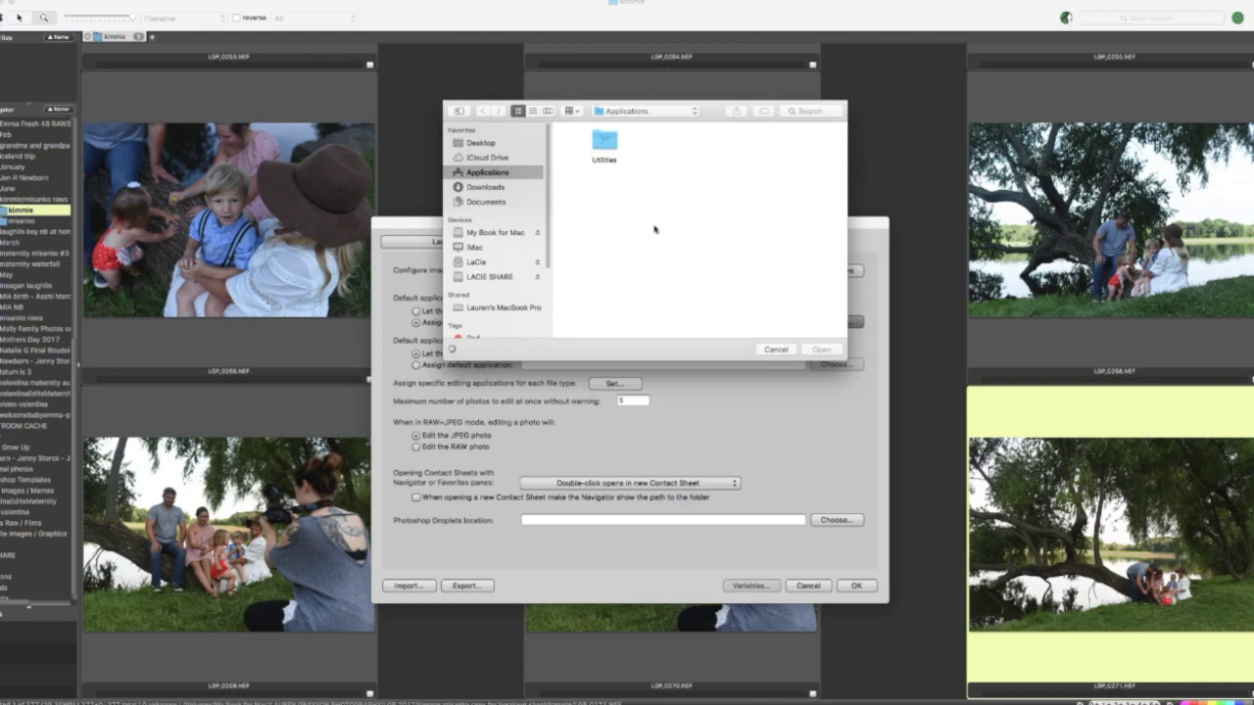
{"action": "left_click_drag", "start_coordinate": [707, 121], "coordinate": [710, 158]}
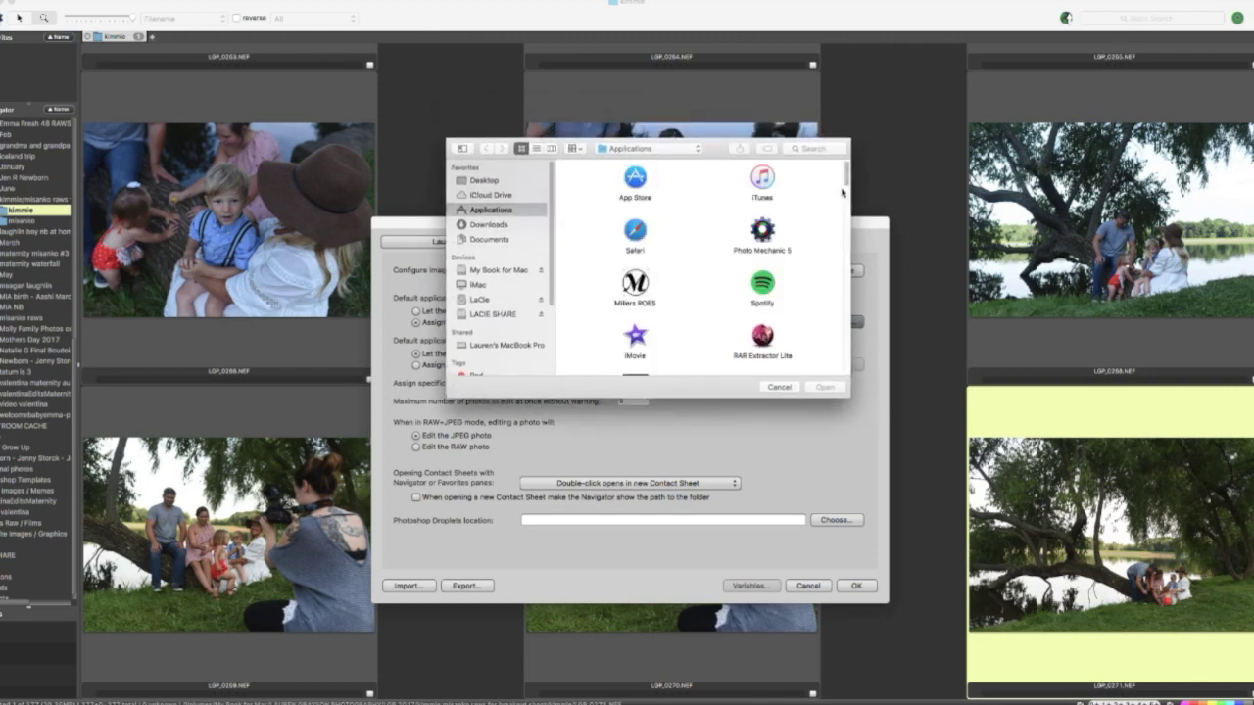
{"action": "scroll", "coordinate": [842, 192], "scroll_direction": "down", "scroll_amount": 10}
{"action": "scroll", "coordinate": [842, 219], "scroll_direction": "down", "scroll_amount": 8}
{"action": "scroll", "coordinate": [836, 265], "scroll_direction": "up", "scroll_amount": 4}
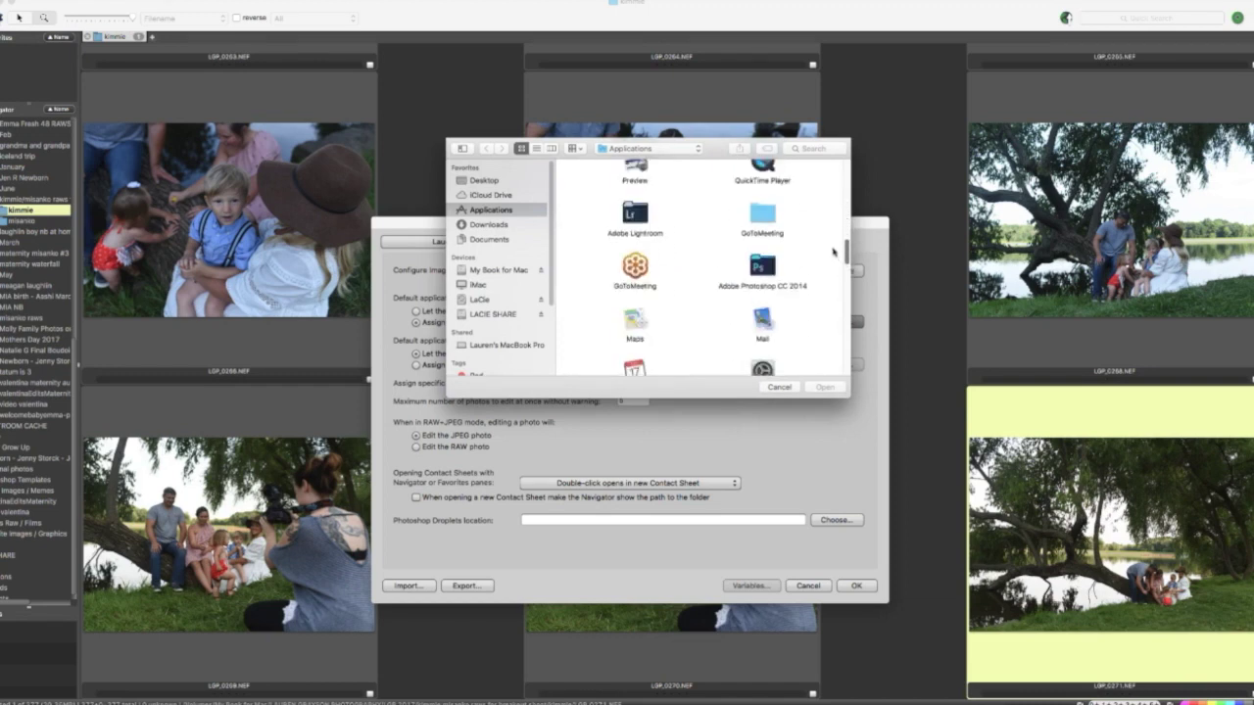
{"action": "left_click", "coordinate": [633, 267]}
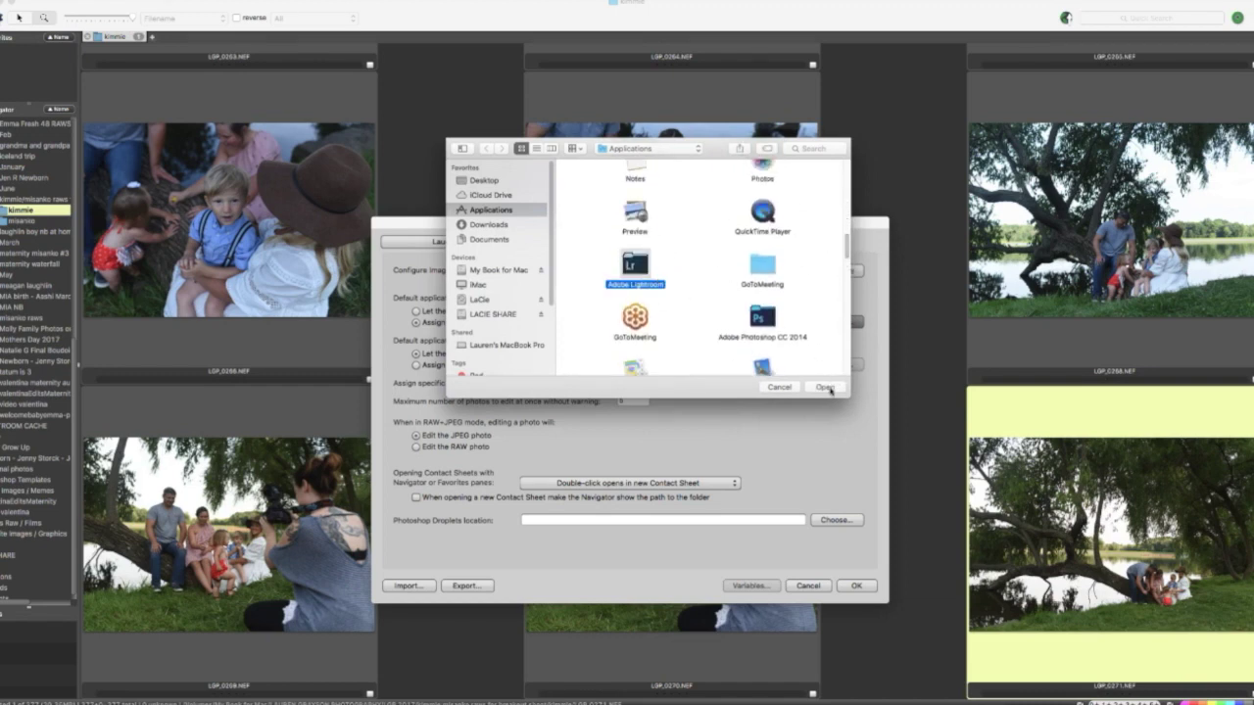
{"action": "left_click", "coordinate": [826, 388]}
{"action": "left_click", "coordinate": [715, 181]}
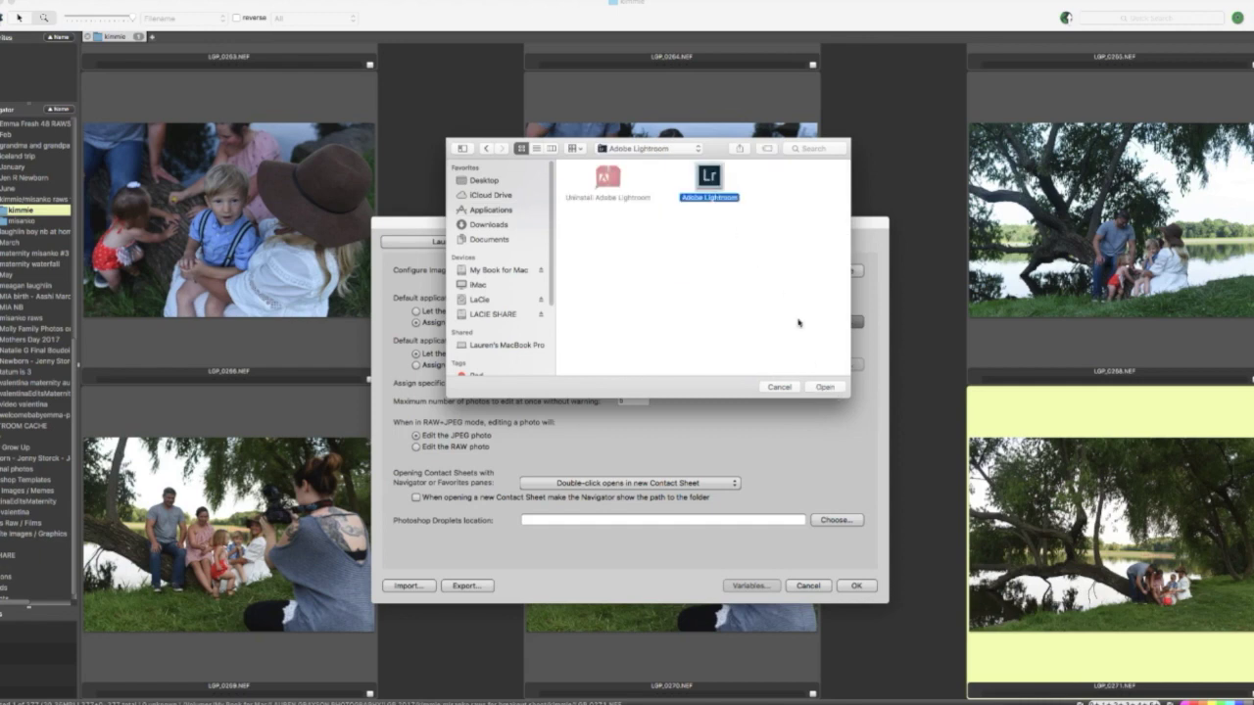
{"action": "left_click", "coordinate": [831, 390]}
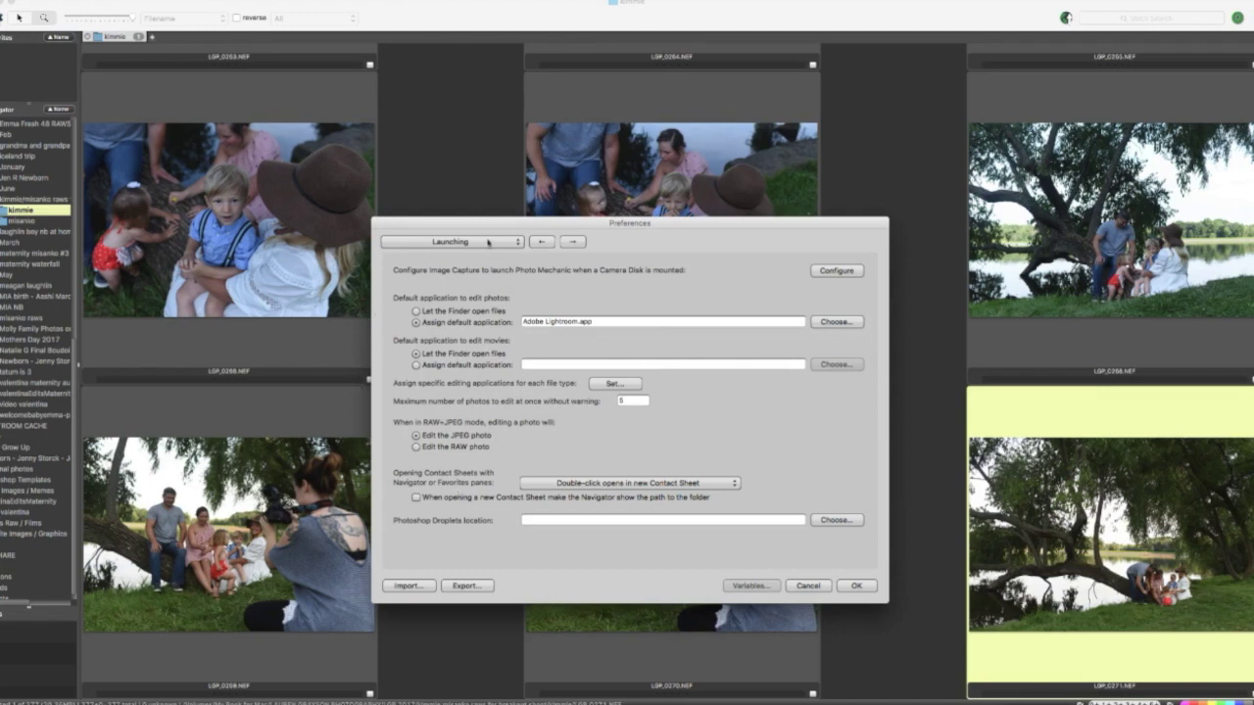
Step: Load the Adobe Lightroom preset for the color classes in the General preferences
{"action": "left_click", "coordinate": [488, 242]}
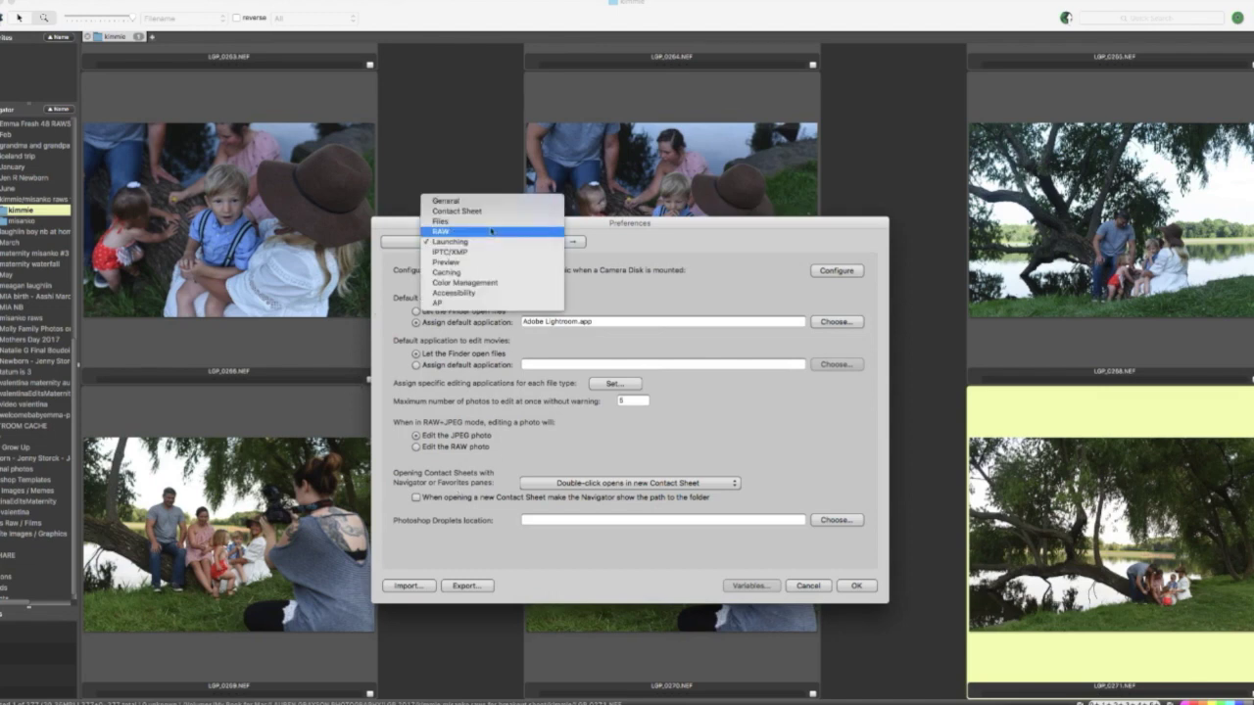
{"action": "left_click", "coordinate": [445, 201]}
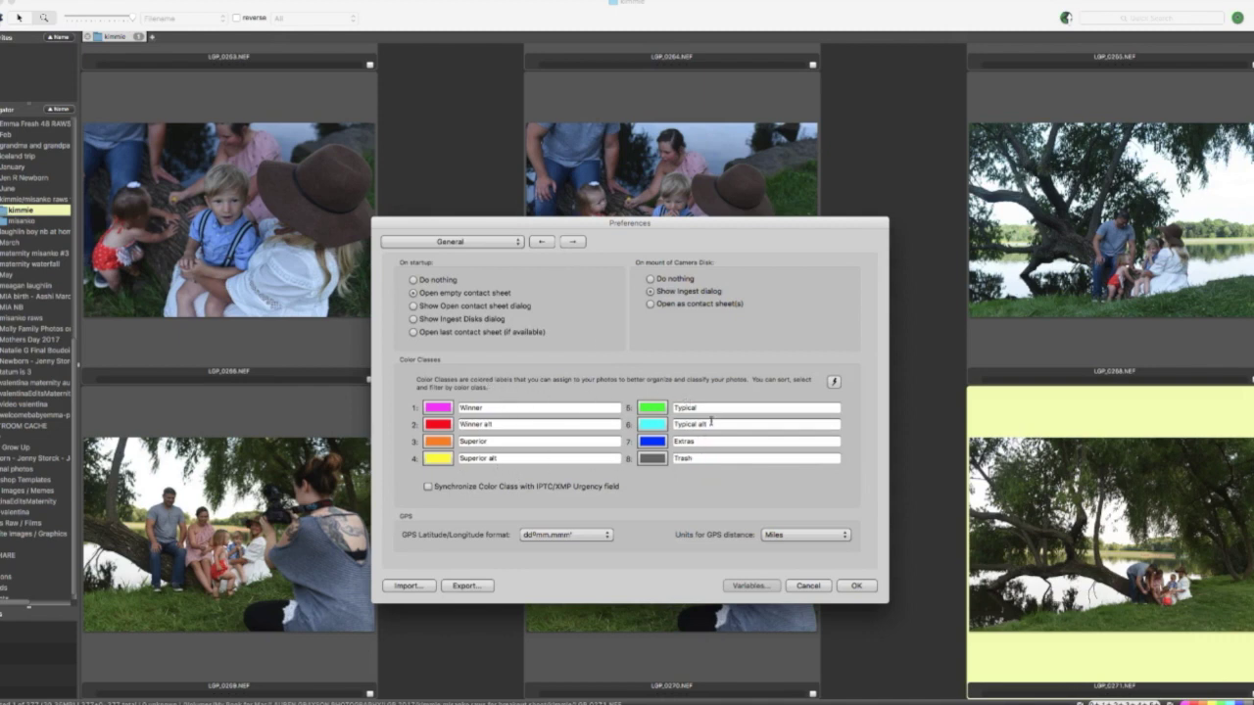
{"action": "left_click", "coordinate": [834, 381]}
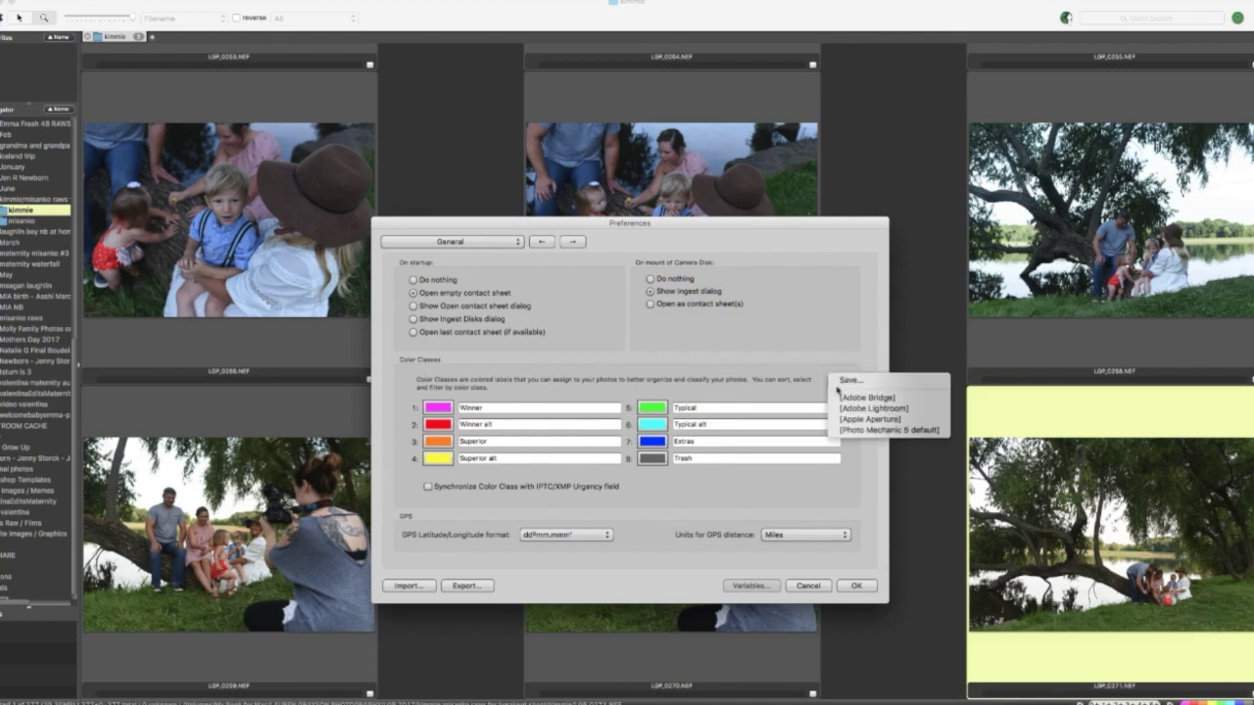
{"action": "left_click", "coordinate": [744, 348]}
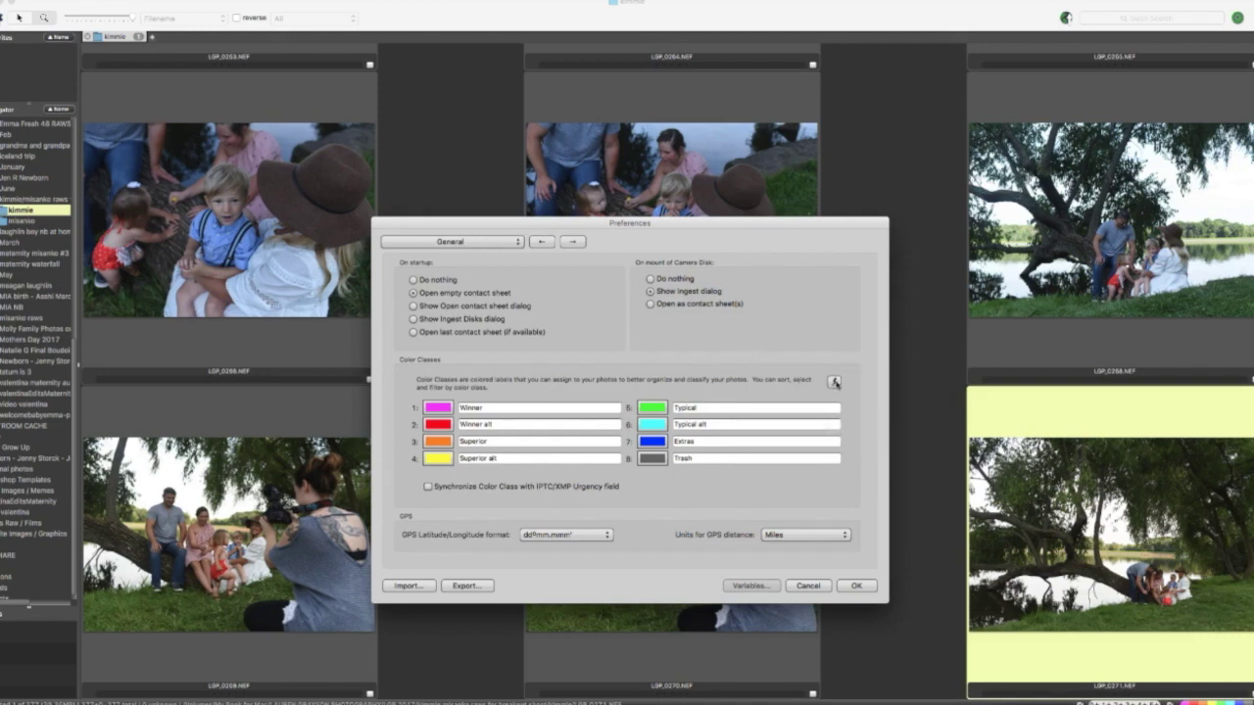
{"action": "left_click", "coordinate": [834, 381]}
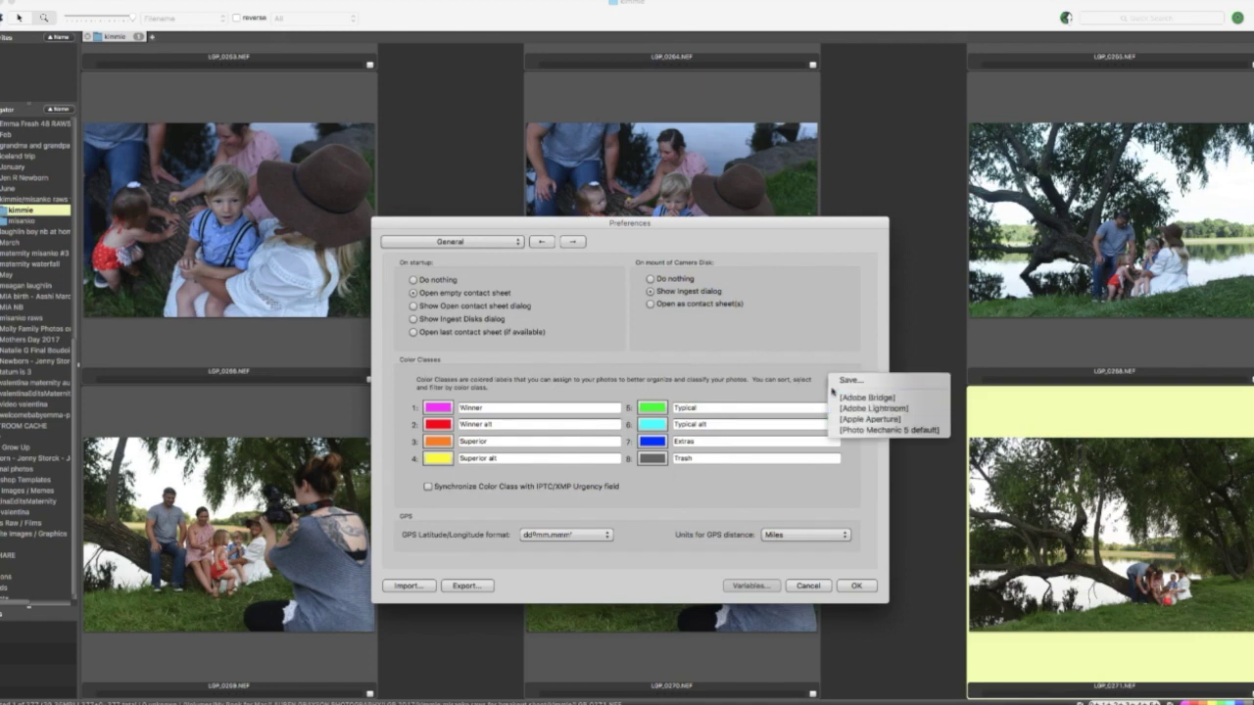
{"action": "left_click", "coordinate": [914, 412]}
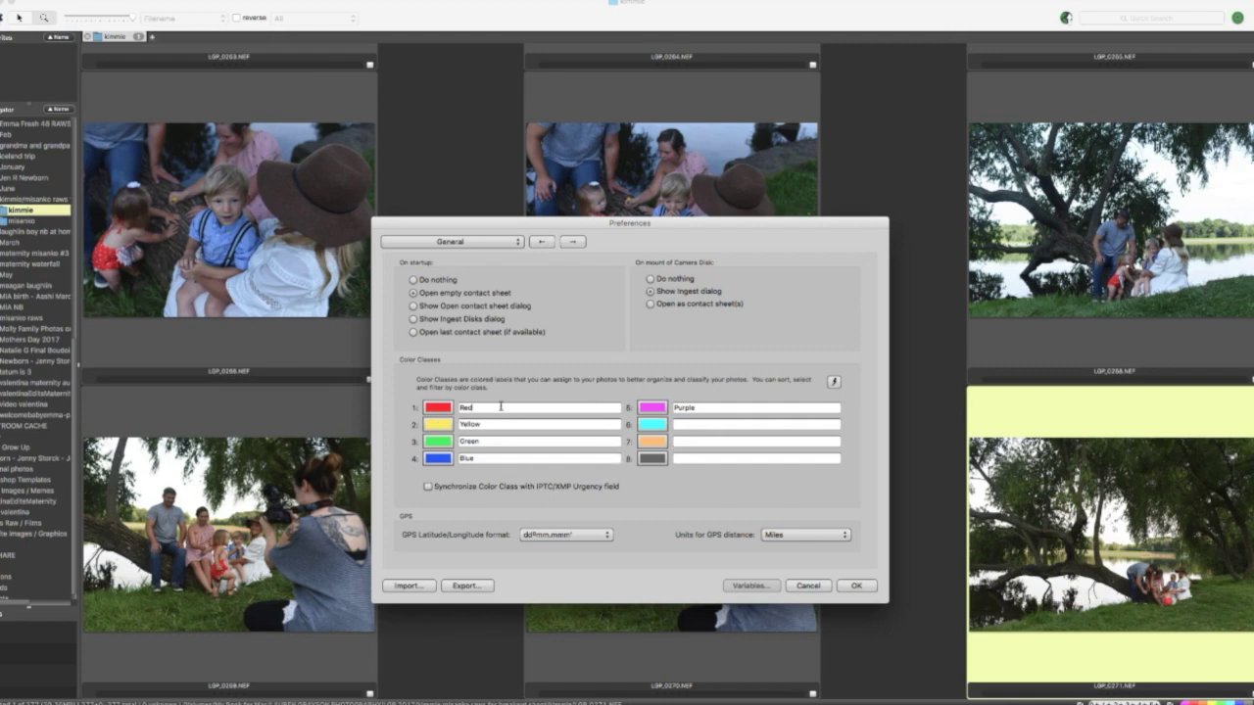
{"action": "left_click", "coordinate": [468, 407]}
Step: Look through the Preview preferences and return to the General settings
{"action": "left_click", "coordinate": [493, 243]}
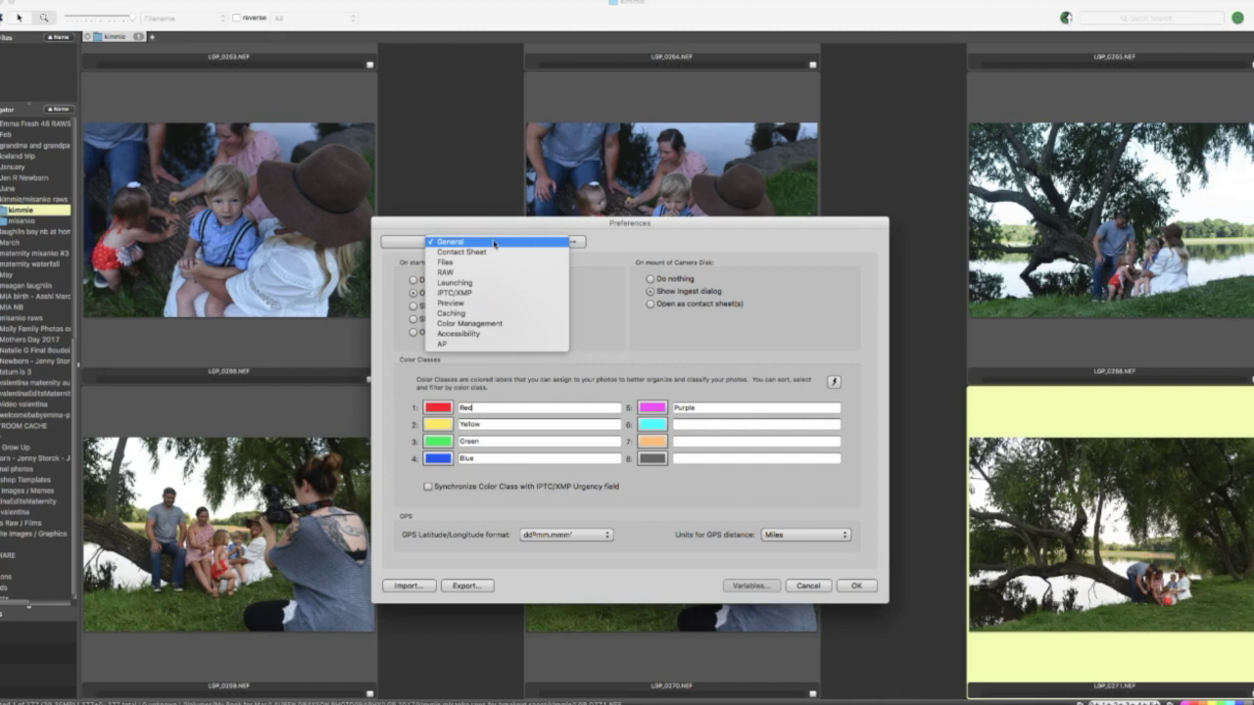
{"action": "left_click", "coordinate": [504, 306]}
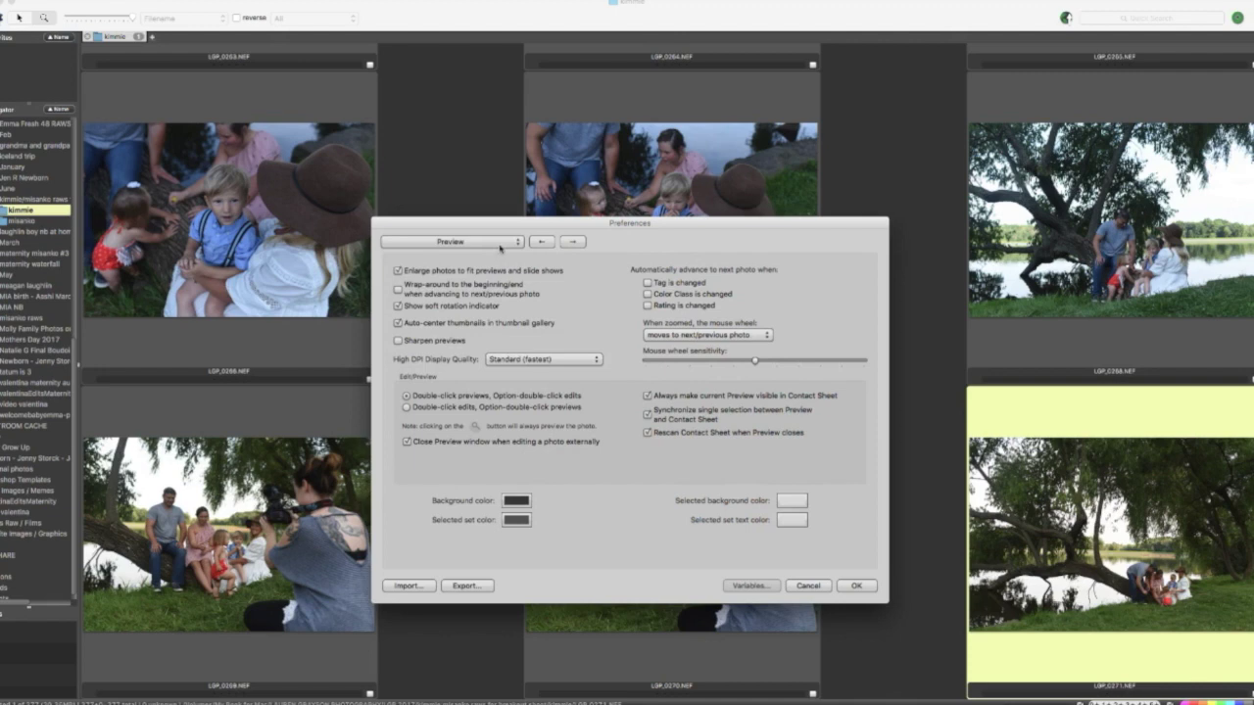
{"action": "left_click", "coordinate": [499, 242]}
{"action": "left_click", "coordinate": [484, 182]}
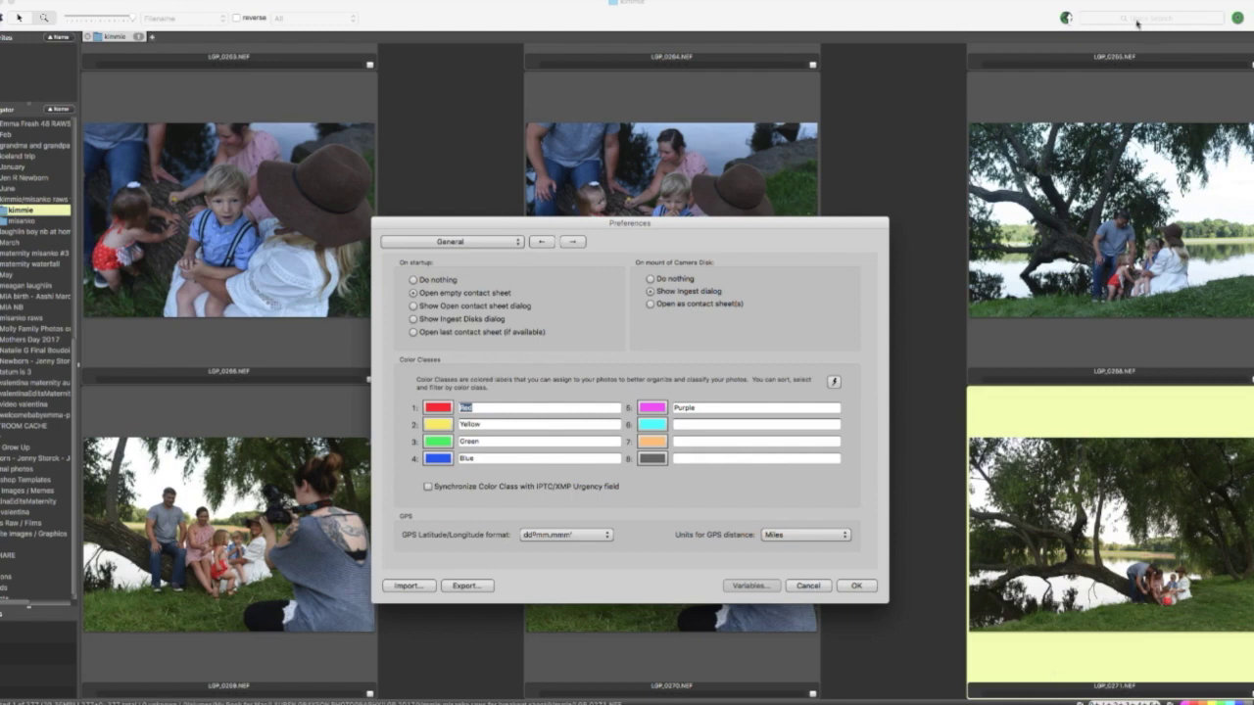
Step: Set the single key shortcut in the Accessibility preferences to "0-5 sets Rating" and save the preferences
{"action": "left_click", "coordinate": [486, 244]}
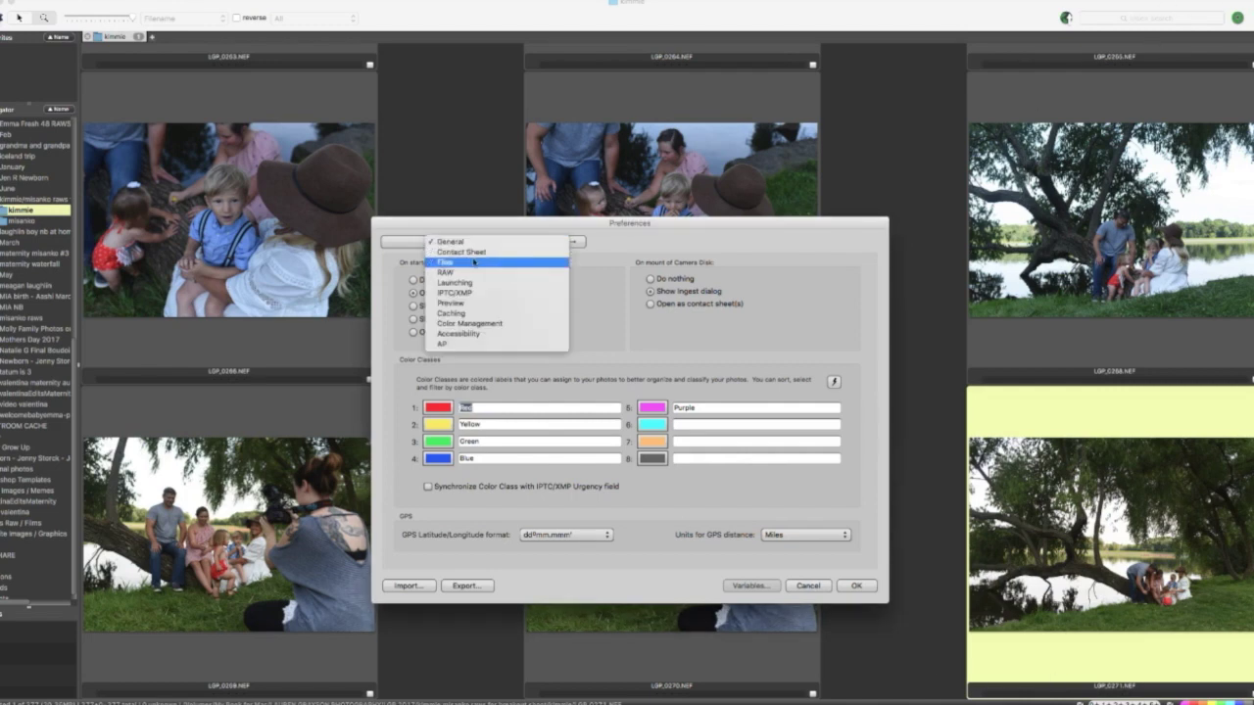
{"action": "left_click", "coordinate": [478, 335]}
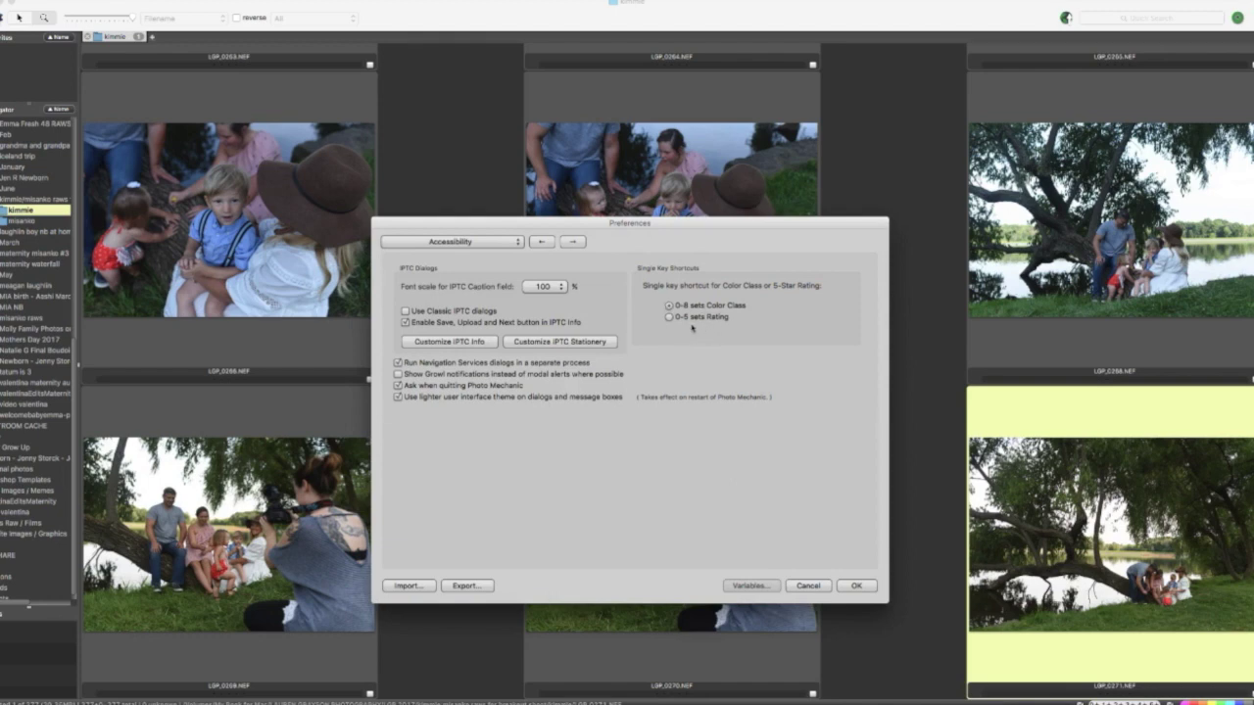
{"action": "left_click", "coordinate": [672, 317]}
{"action": "left_click", "coordinate": [860, 588]}
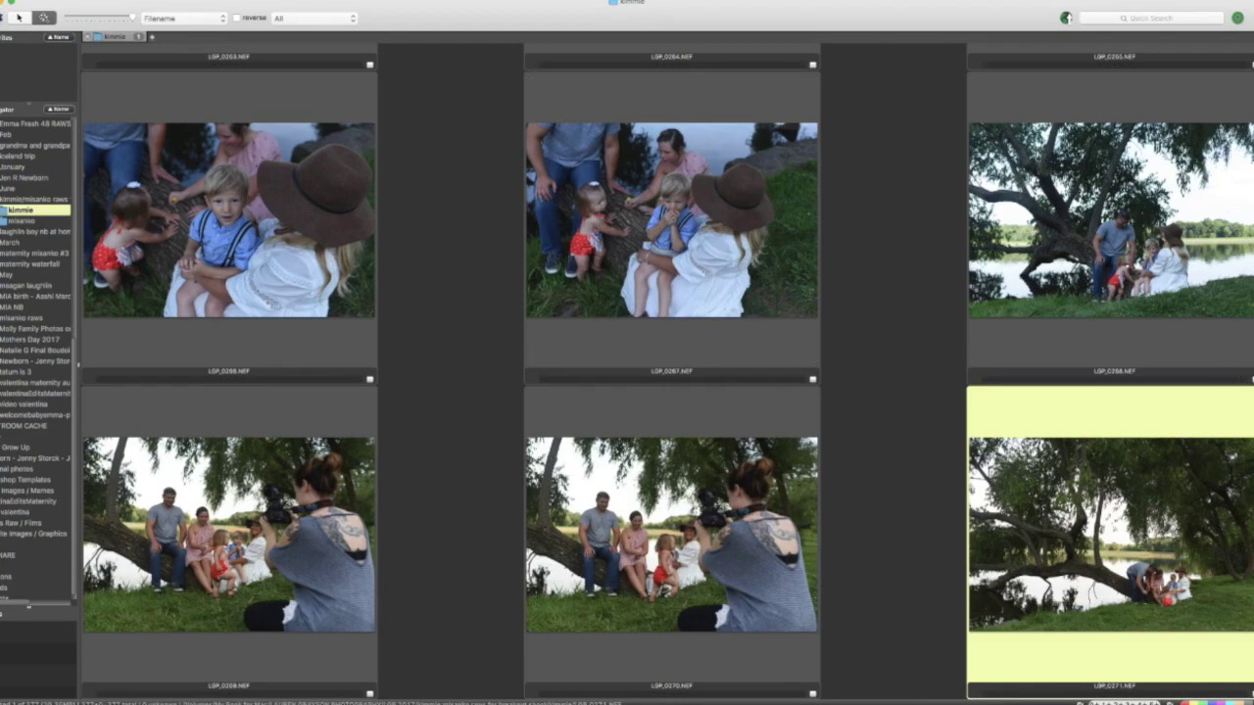
Step: Browse the family thumbnails in the contact sheet, going back to the row of LGP_0255.NEF and forward past LGP_0273.NEF
{"action": "scroll", "coordinate": [853, 167], "scroll_direction": "up", "scroll_amount": 15}
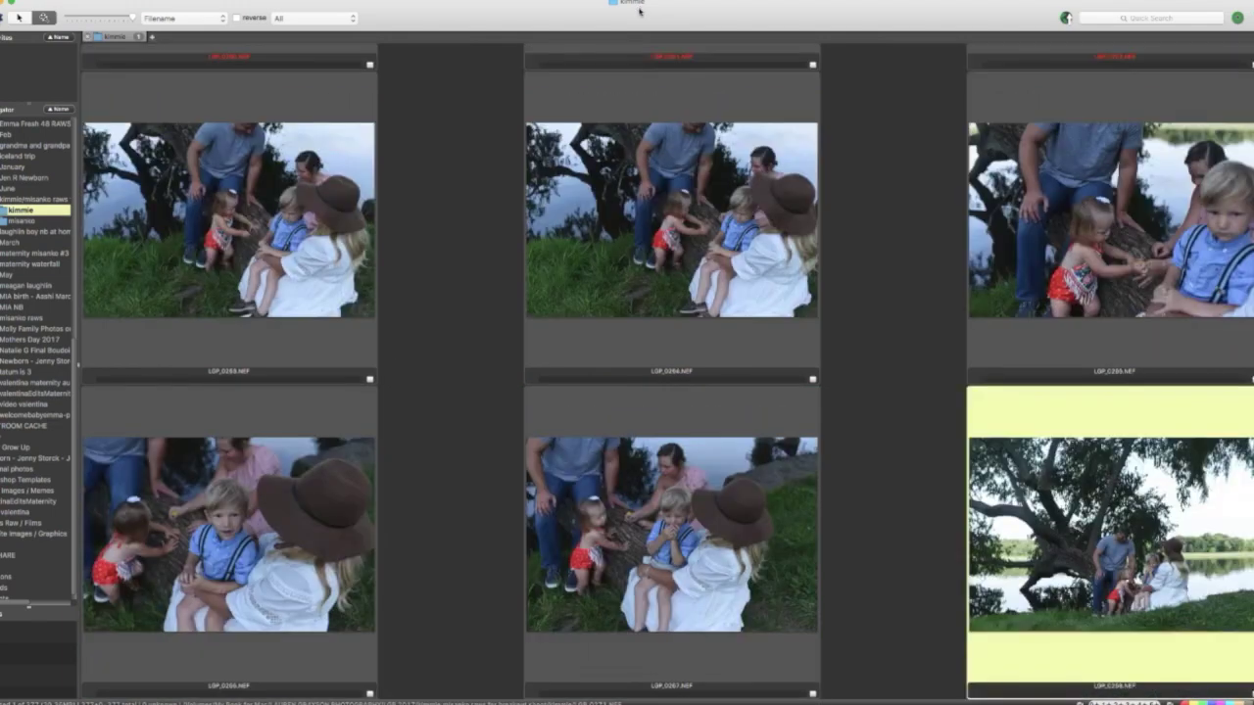
{"action": "key", "text": "Up"}
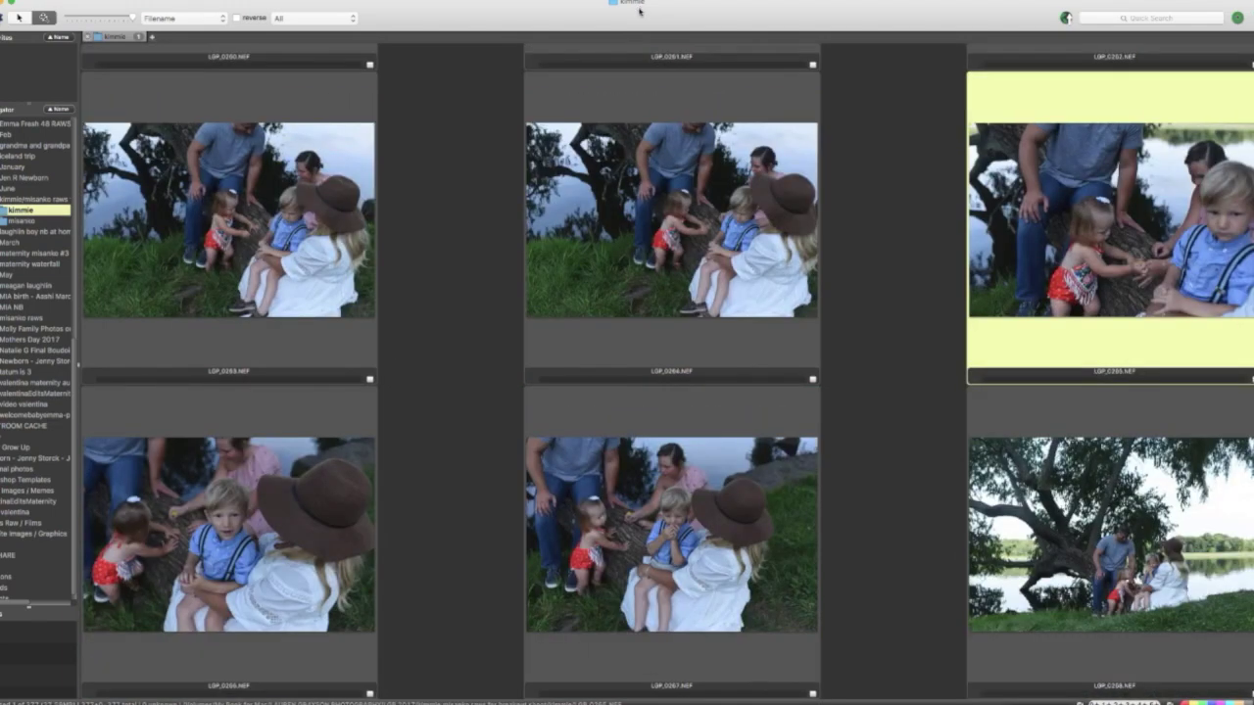
{"action": "key", "text": "Up"}
{"action": "key", "text": "Left"}
{"action": "key", "text": "Down"}
{"action": "key", "text": "Down"}
{"action": "key", "text": "Down"}
{"action": "key", "text": "Down"}
{"action": "key", "text": "Down"}
{"action": "key", "text": "Down"}
{"action": "key", "text": "Down"}
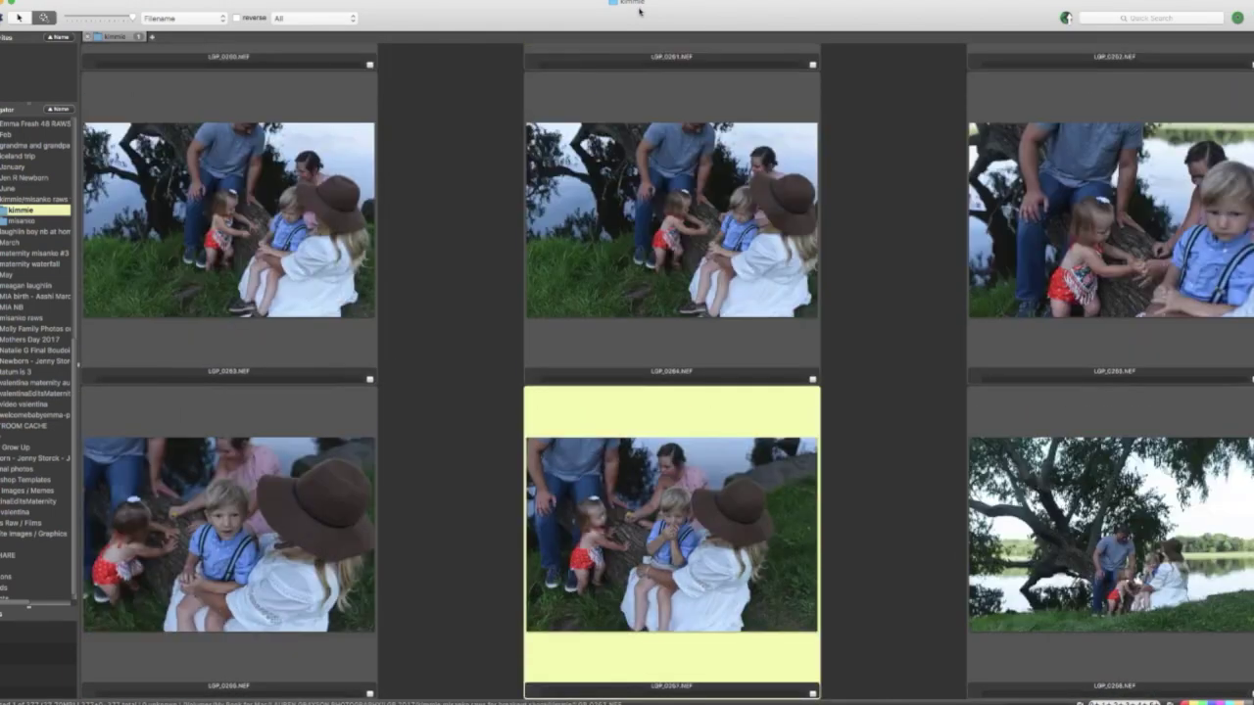
{"action": "key", "text": "Up"}
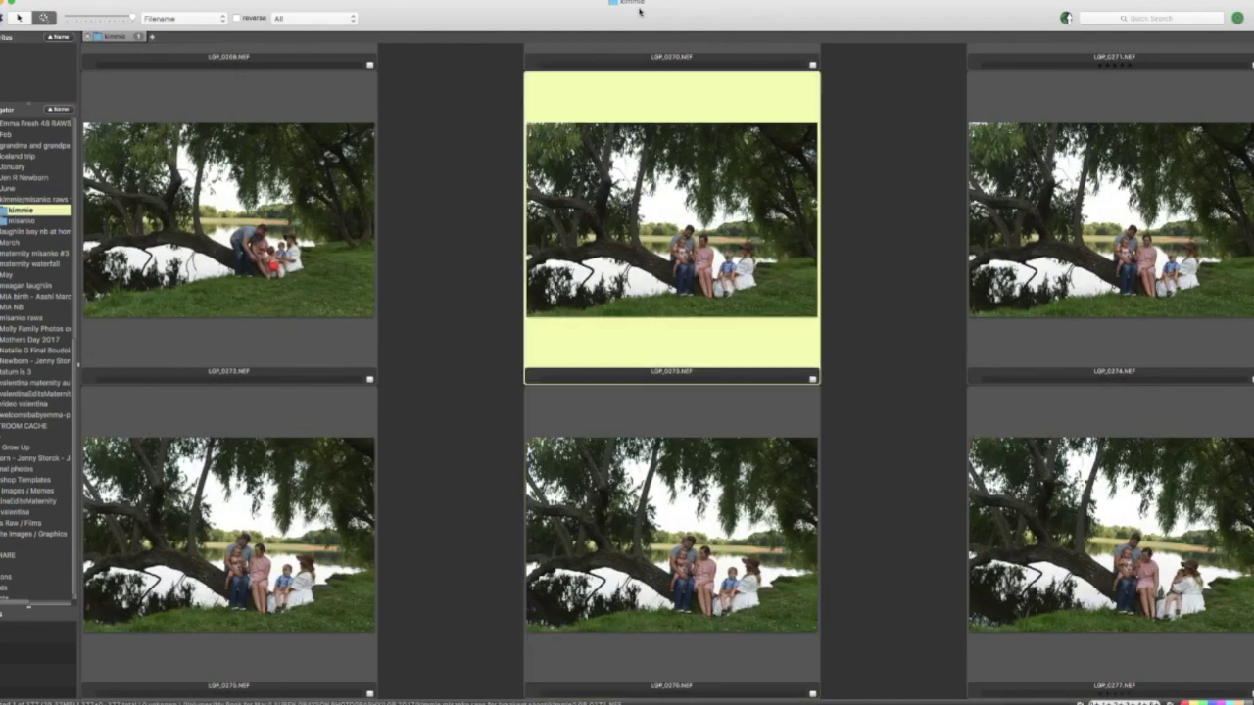
{"action": "key", "text": "Down"}
{"action": "key", "text": "Down"}
{"action": "key", "text": "Down"}
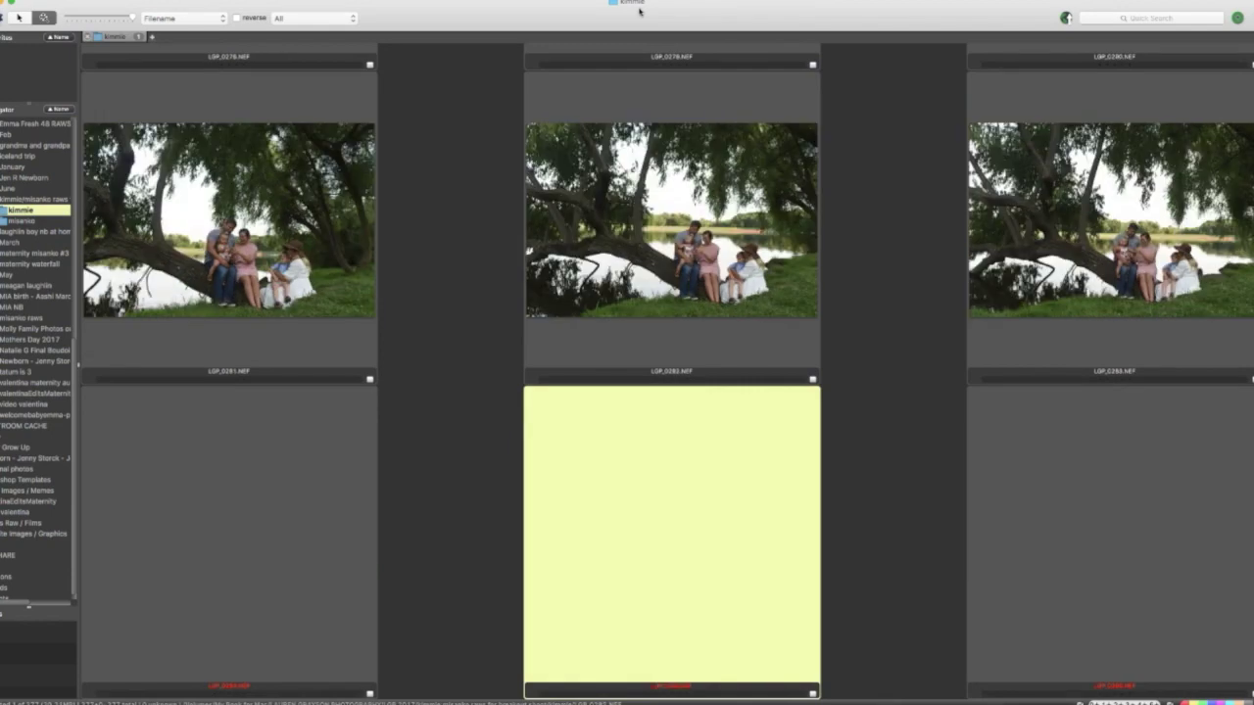
Step: Rate the lakeside photos LGP_0282.NEF, LGP_0283.NEF and LGP_0281.NEF five stars each and select LGP_0278.NEF
{"action": "key", "text": "Up"}
{"action": "key", "text": "Down"}
{"action": "key", "text": "Left"}
{"action": "key", "text": "Left"}
{"action": "key", "text": "Right"}
{"action": "key", "text": "Right"}
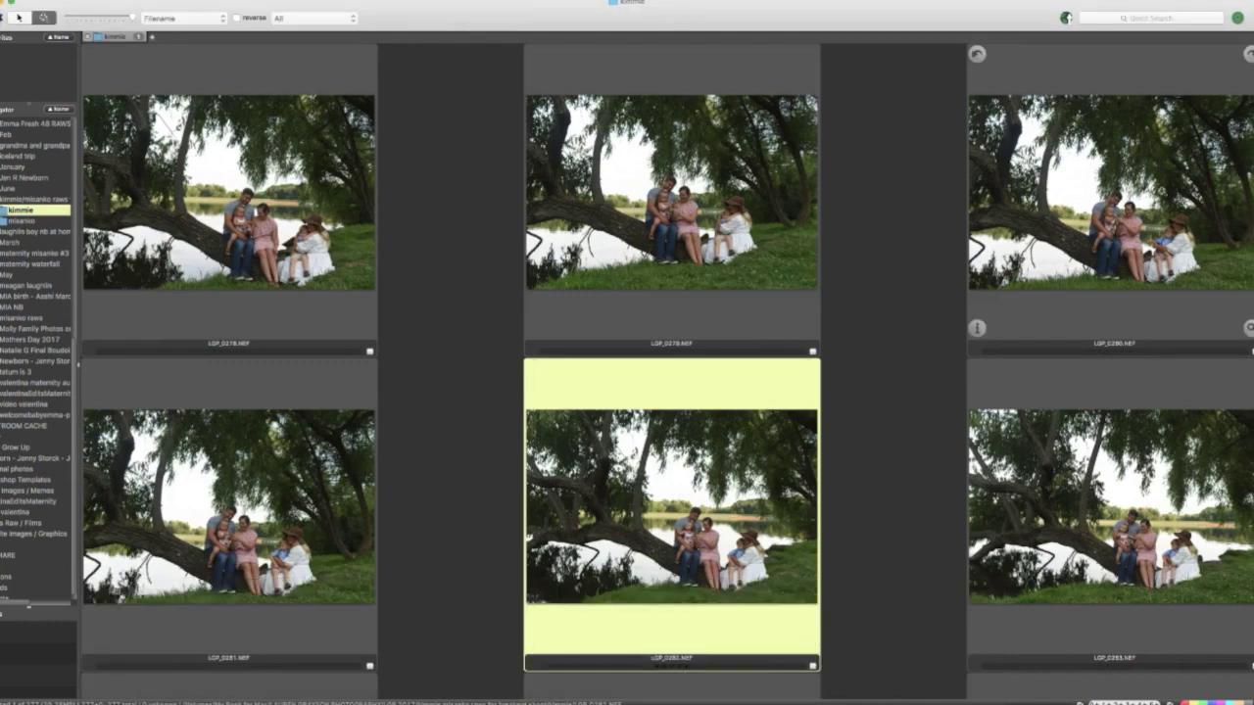
{"action": "key", "text": "Right"}
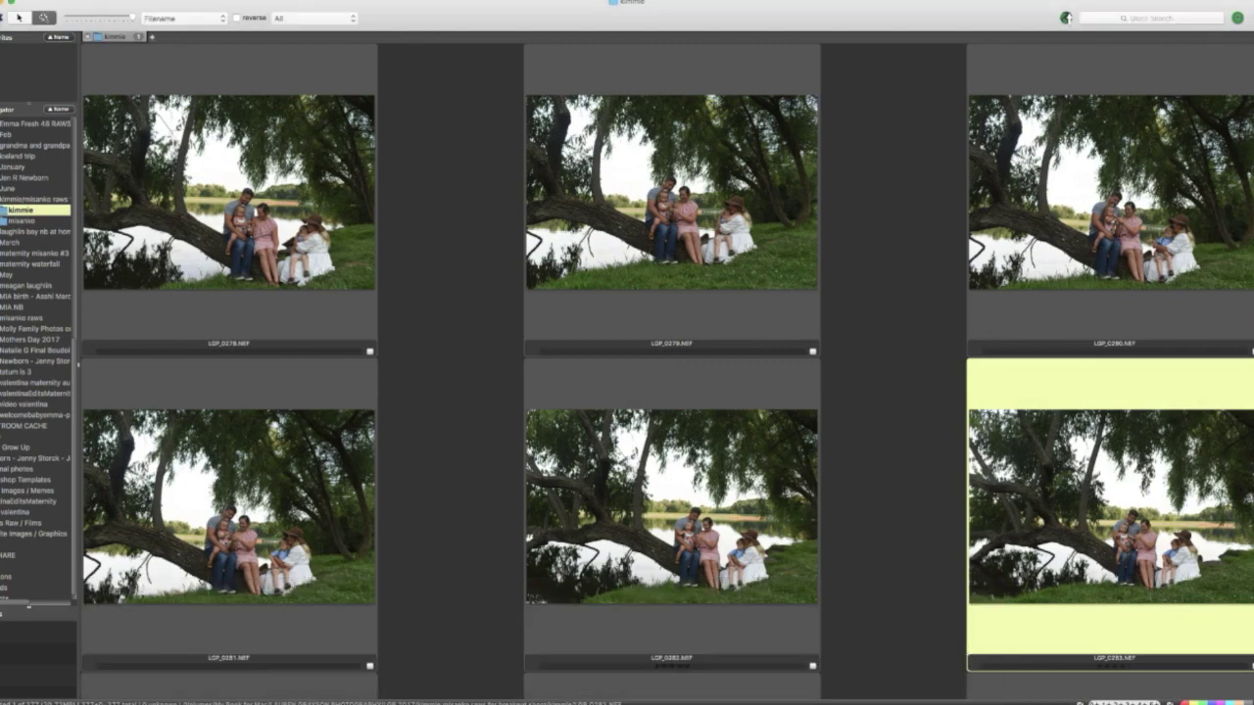
{"action": "key", "text": "Left"}
{"action": "key", "text": "Left"}
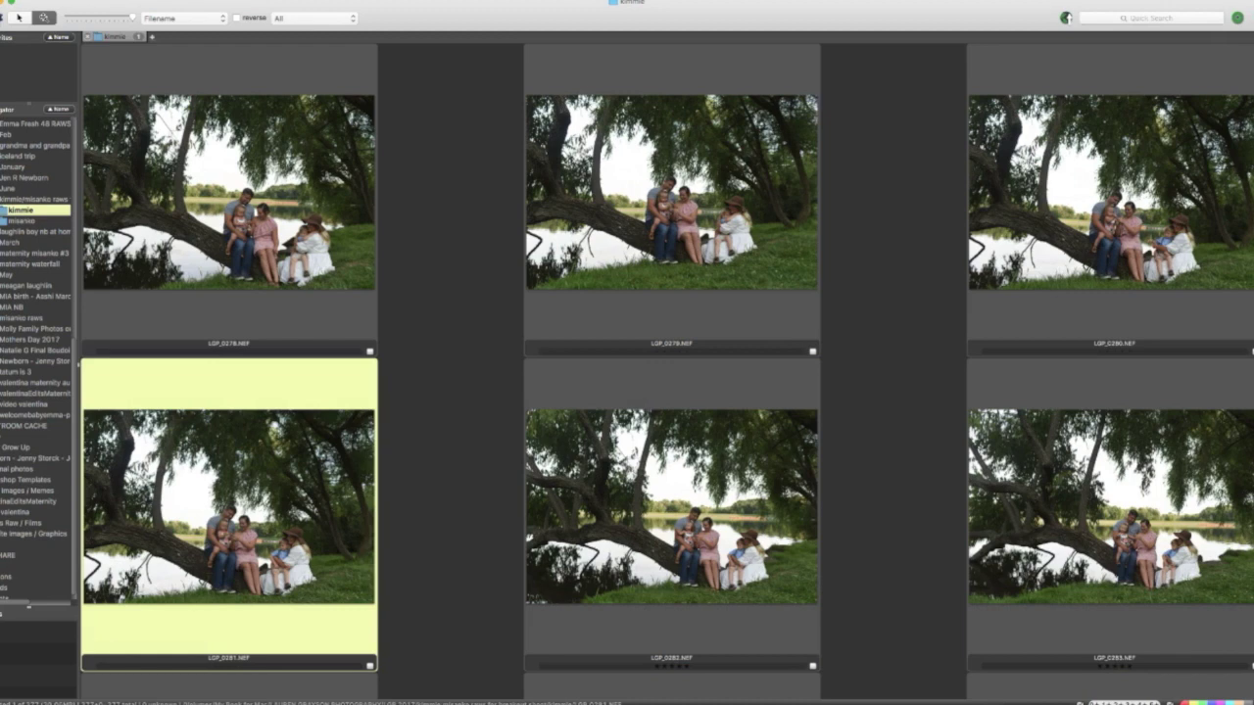
{"action": "key", "text": "Up"}
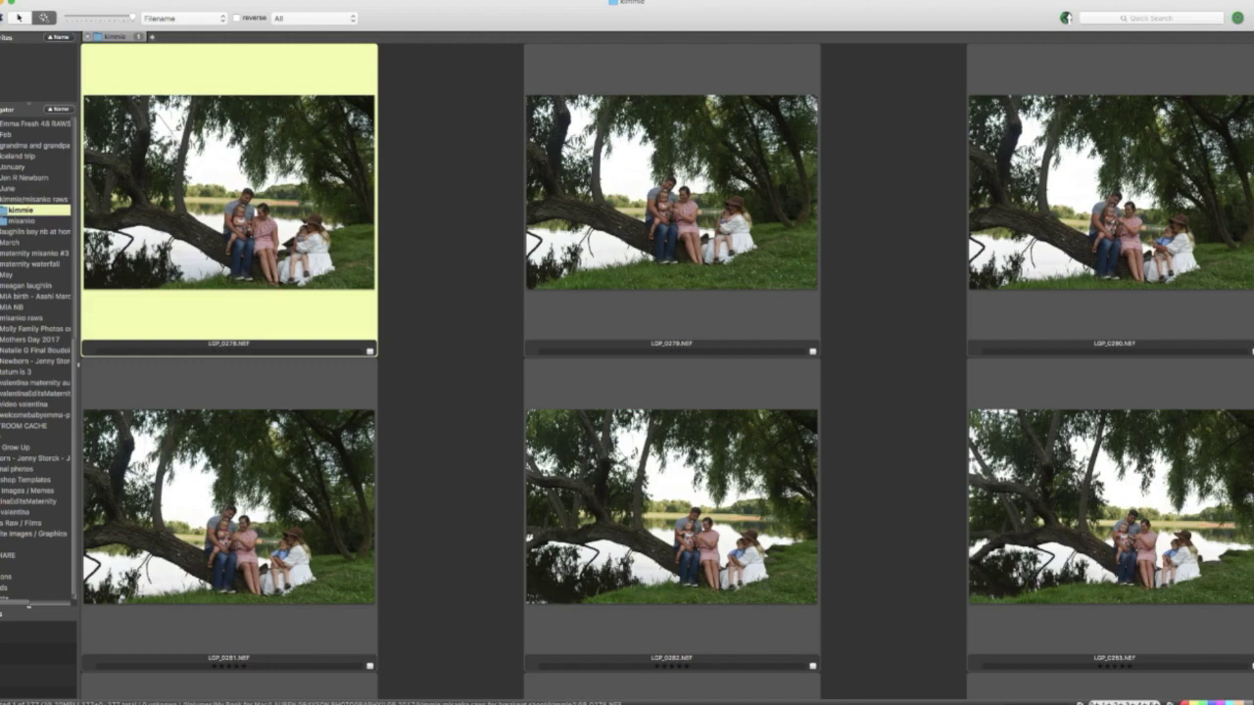
Step: Rate the lakeside photos LGP_0275.NEF, LGP_0278.NEF and LGP_0279.NEF five stars each, leaving LGP_0280.NEF unrated
{"action": "key", "text": "Up"}
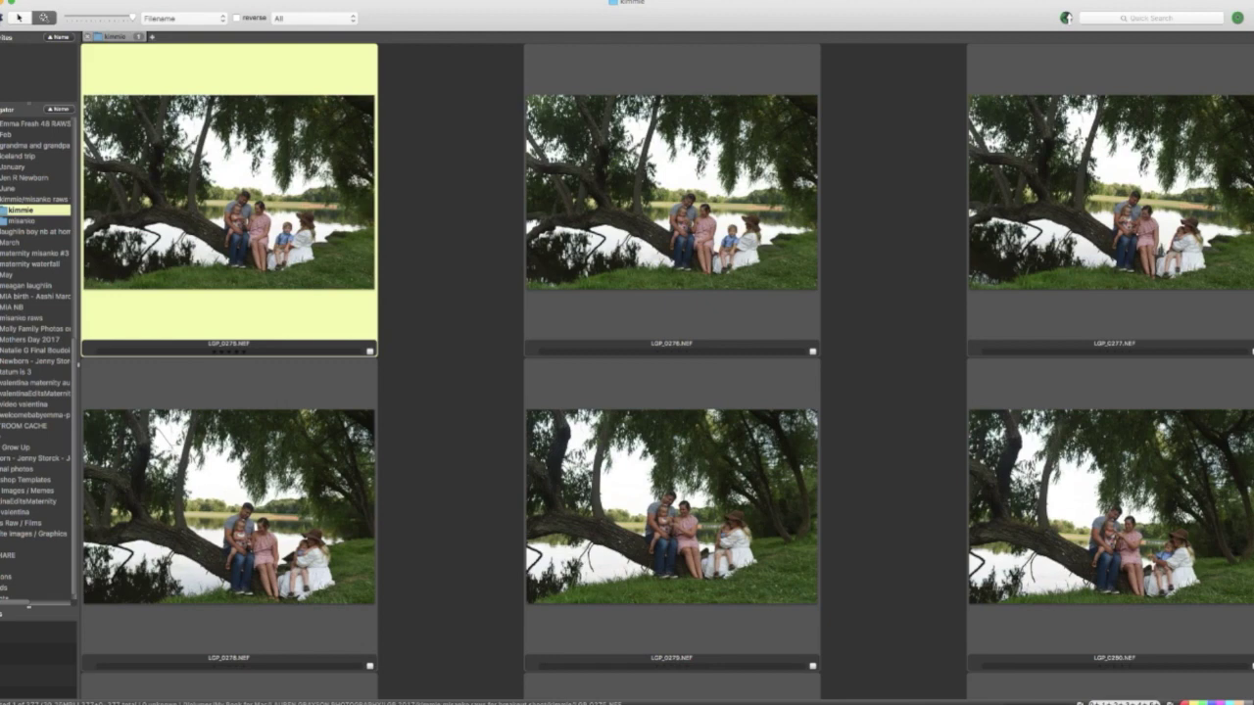
{"action": "key", "text": "Right"}
{"action": "key", "text": "Right"}
{"action": "key", "text": "Right"}
{"action": "key", "text": "Right"}
{"action": "key", "text": "Right"}
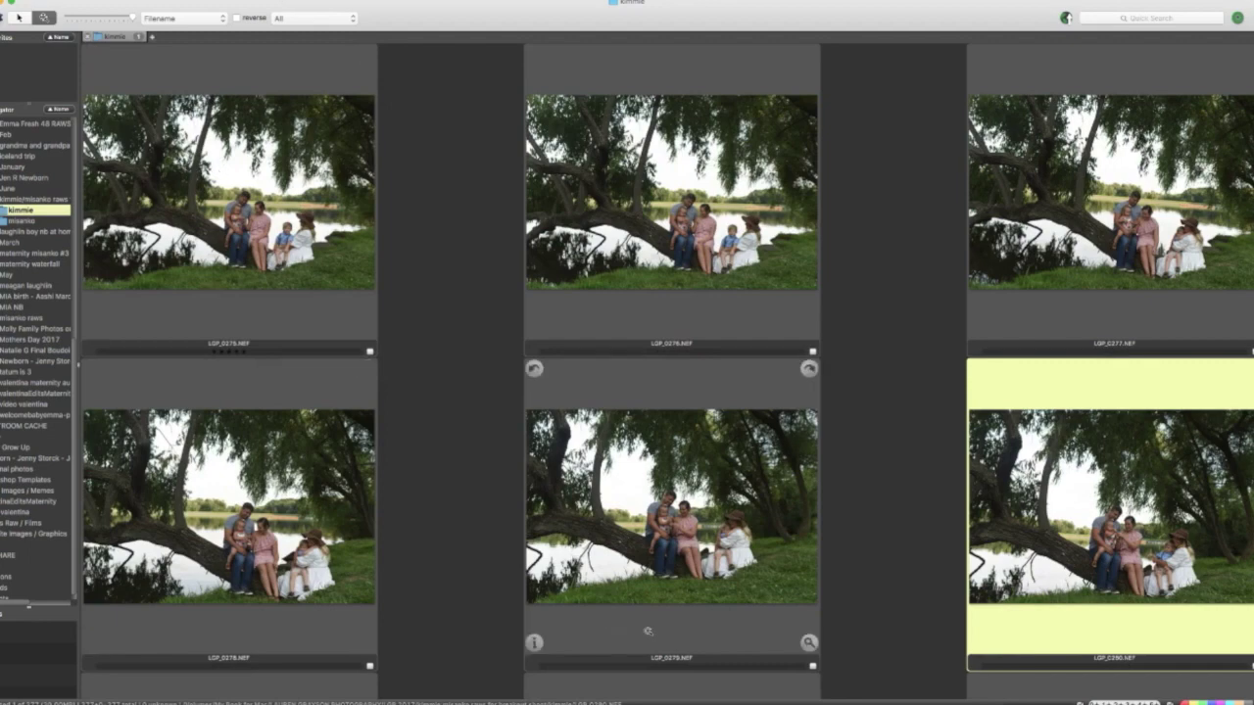
{"action": "key", "text": "Left"}
{"action": "key", "text": "Left"}
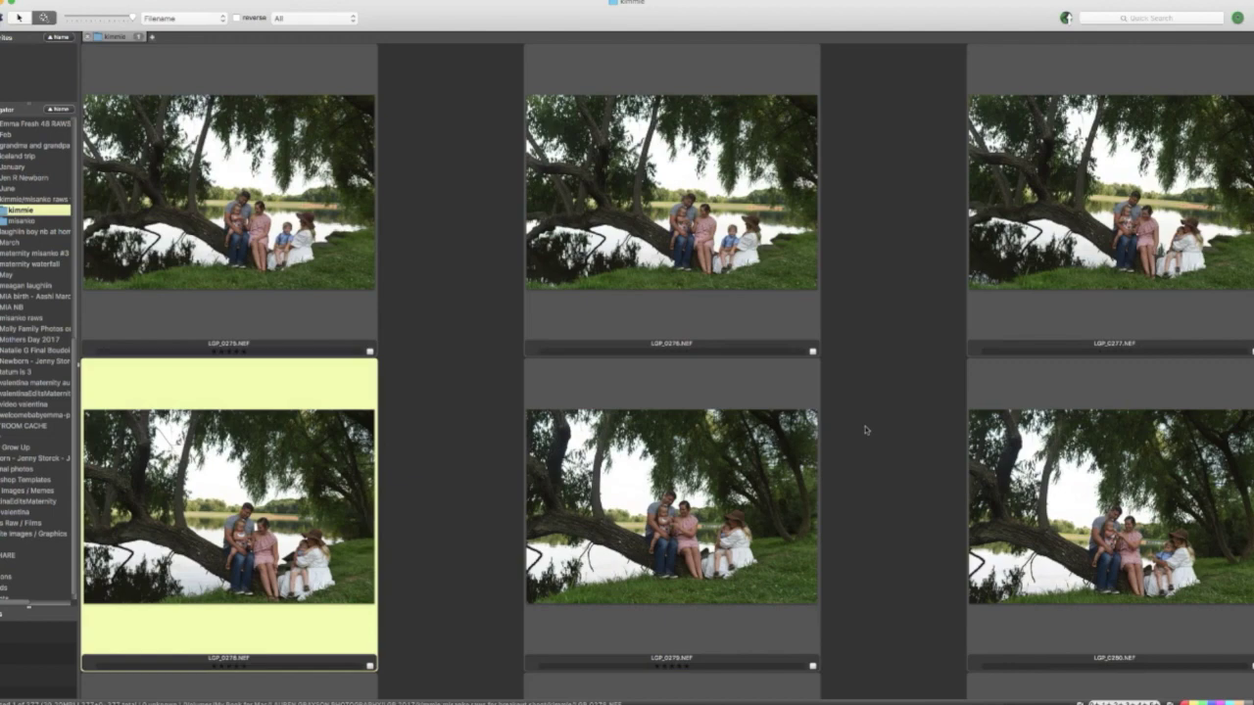
Step: Rate LGP_0276.NEF and LGP_0277.NEF and the earlier lakeside photos LGP_0271.NEF through LGP_0274.NEF five stars each
{"action": "key", "text": "Up"}
{"action": "key", "text": "Right"}
{"action": "key", "text": "Right"}
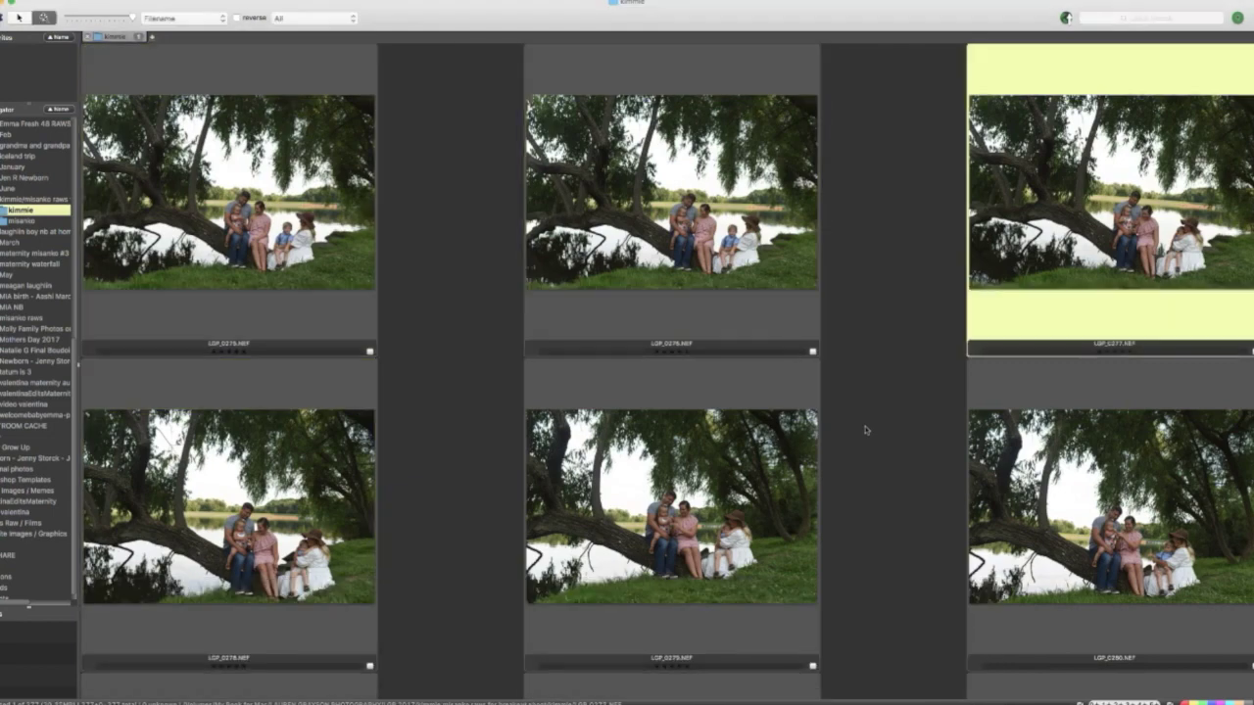
{"action": "key", "text": "Left"}
{"action": "key", "text": "Left"}
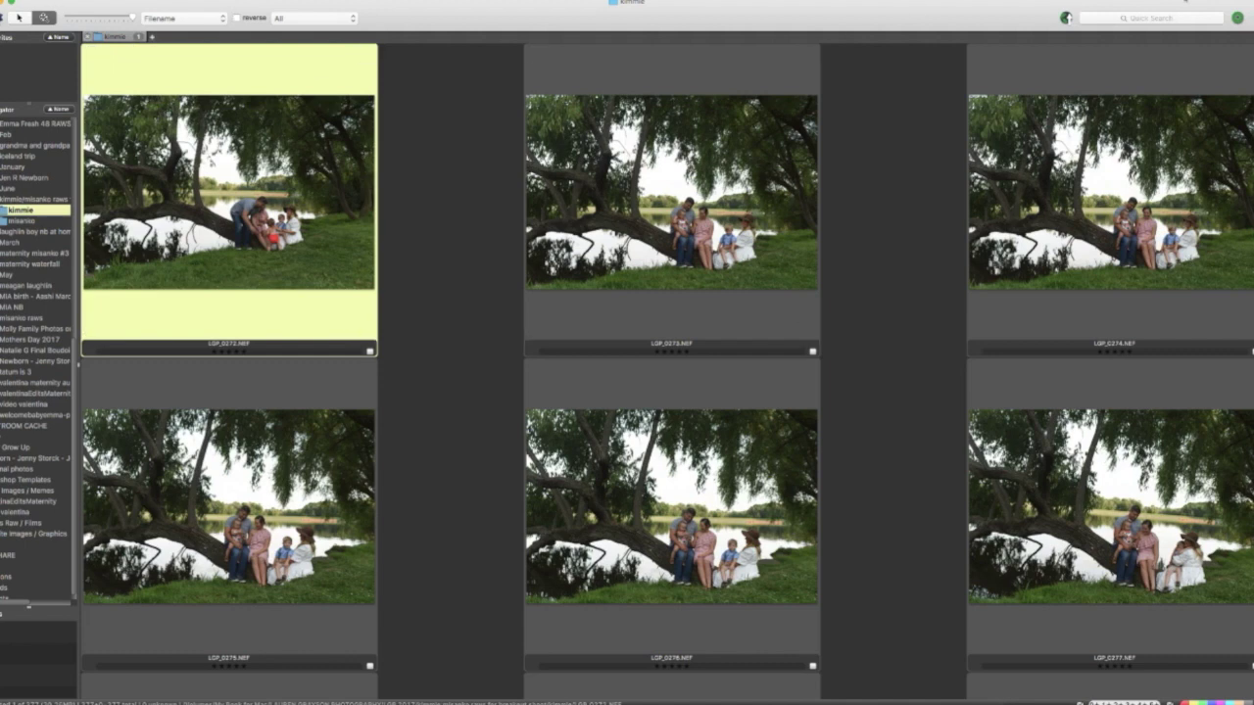
{"action": "key", "text": "Down"}
{"action": "key", "text": "Right"}
{"action": "key", "text": "Right"}
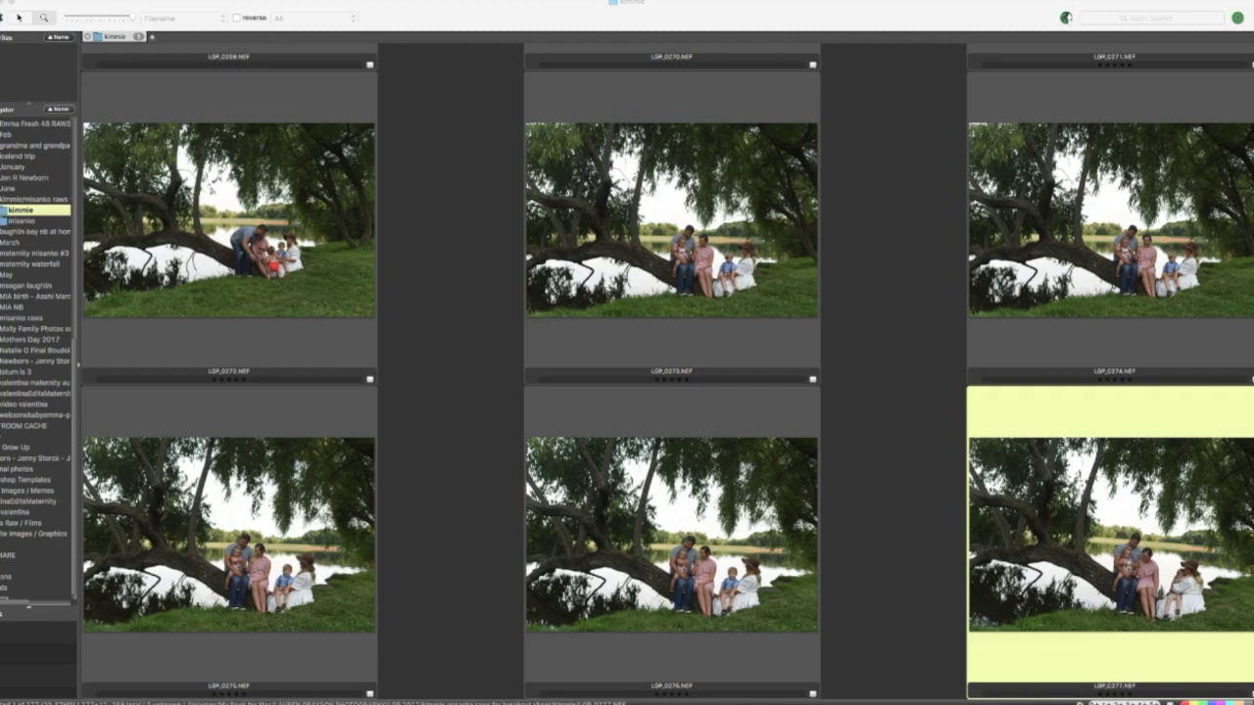
Step: Filter the contact sheet to show only the photos rated five stars
{"action": "key", "text": "super+Tab"}
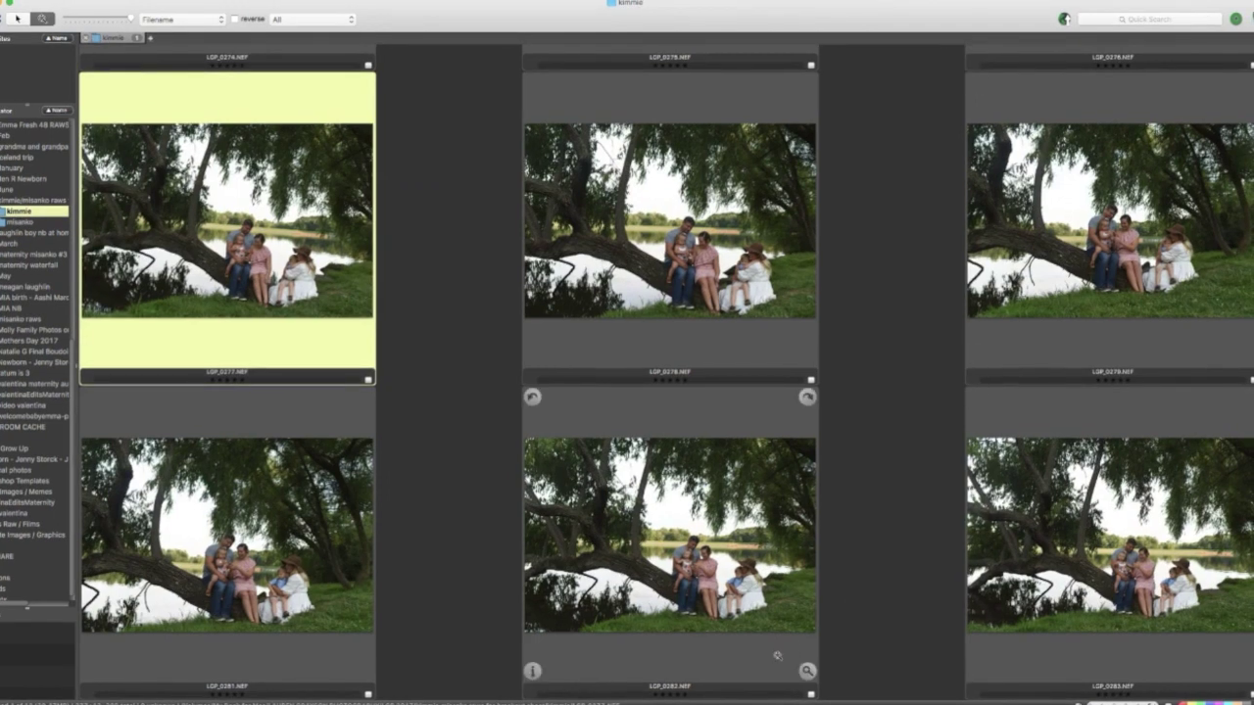
{"action": "left_click", "coordinate": [1006, 5]}
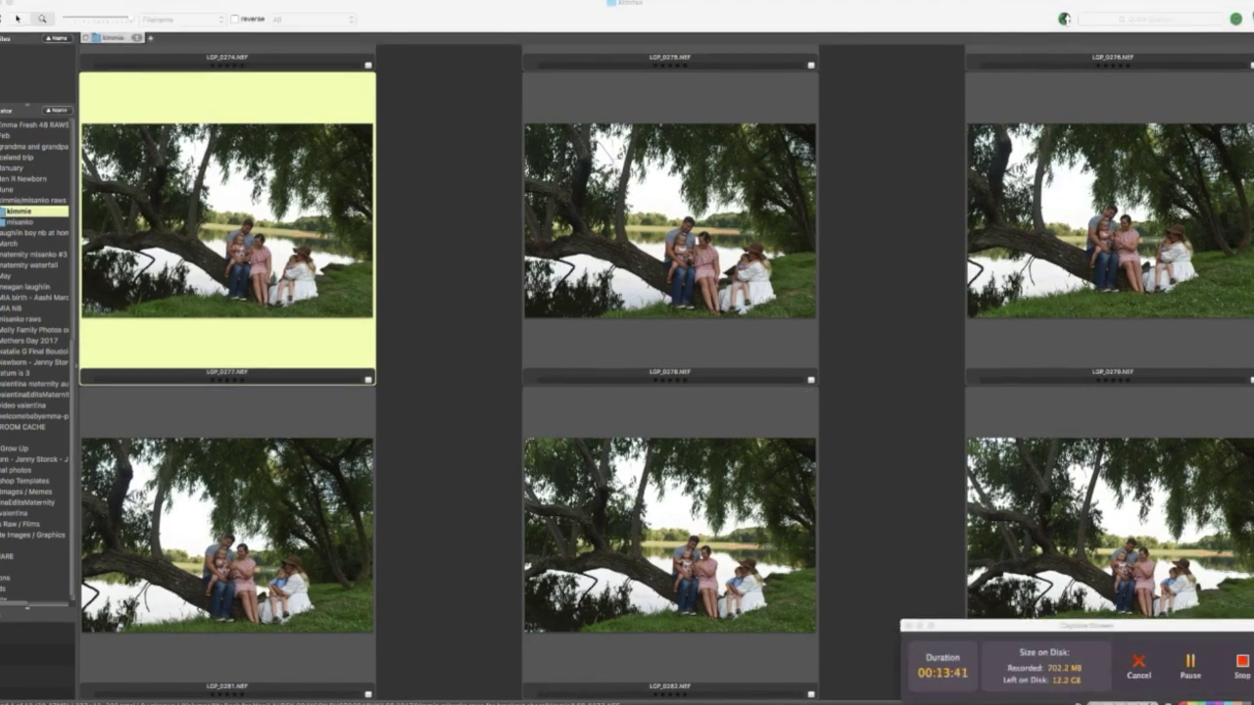
{"action": "left_click", "coordinate": [1006, 32]}
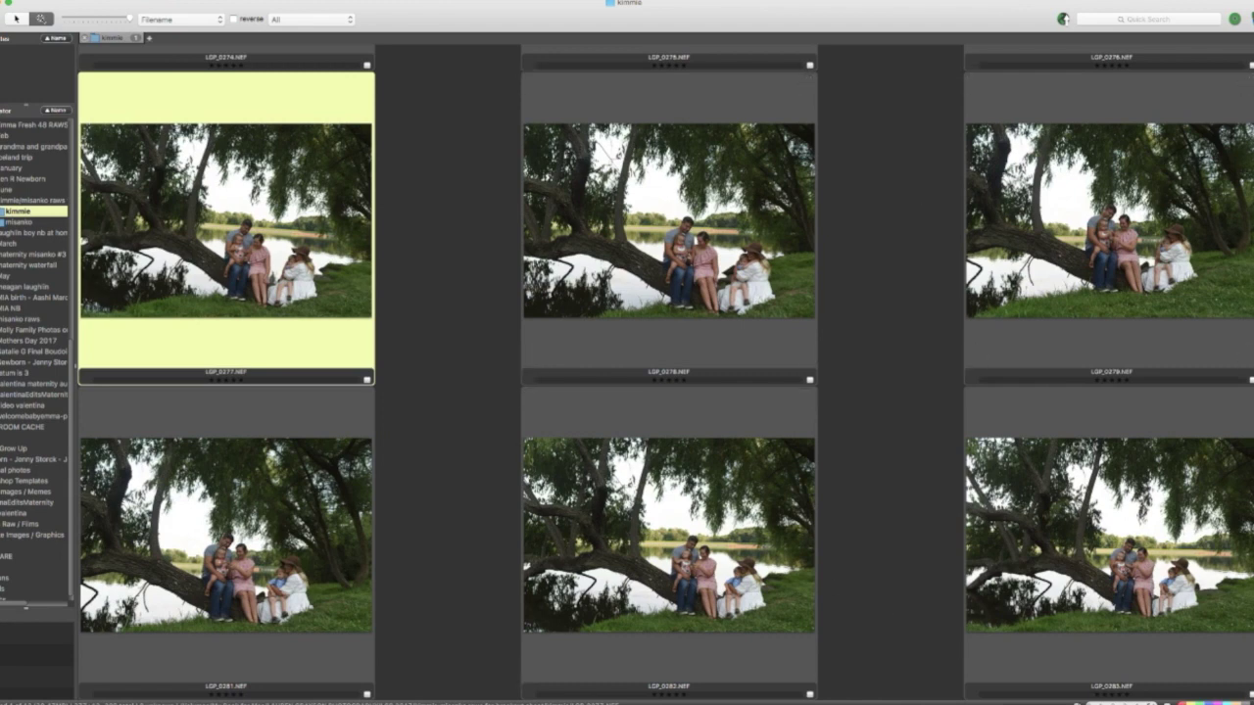
Step: Browse the filtered contact sheet back and forth between the rows of LGP_0271.NEF and LGP_0281.NEF to review the rated photos
{"action": "left_click", "coordinate": [225, 534]}
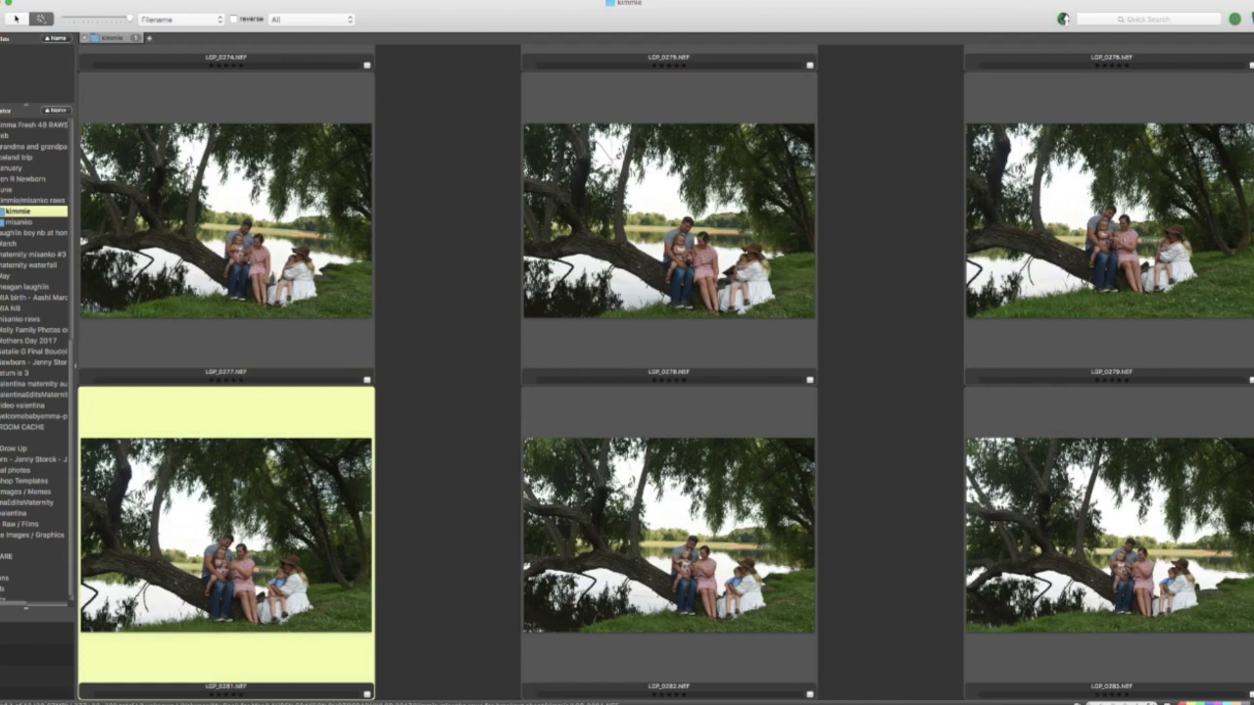
{"action": "key", "text": "Up"}
{"action": "key", "text": "Up"}
{"action": "key", "text": "Up"}
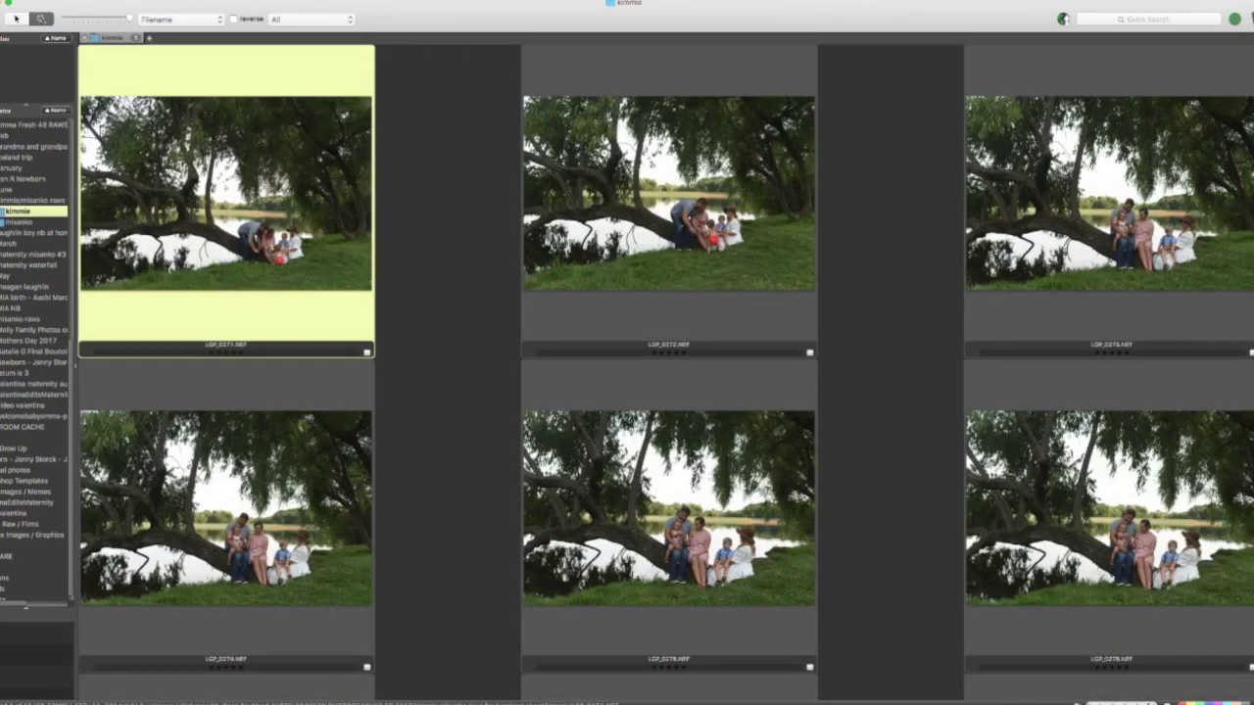
{"action": "key", "text": "Down"}
{"action": "key", "text": "Down"}
{"action": "key", "text": "Up"}
{"action": "key", "text": "Down"}
{"action": "key", "text": "Up"}
{"action": "key", "text": "Up"}
{"action": "key", "text": "Up"}
{"action": "key", "text": "Down"}
{"action": "key", "text": "Down"}
{"action": "key", "text": "Down"}
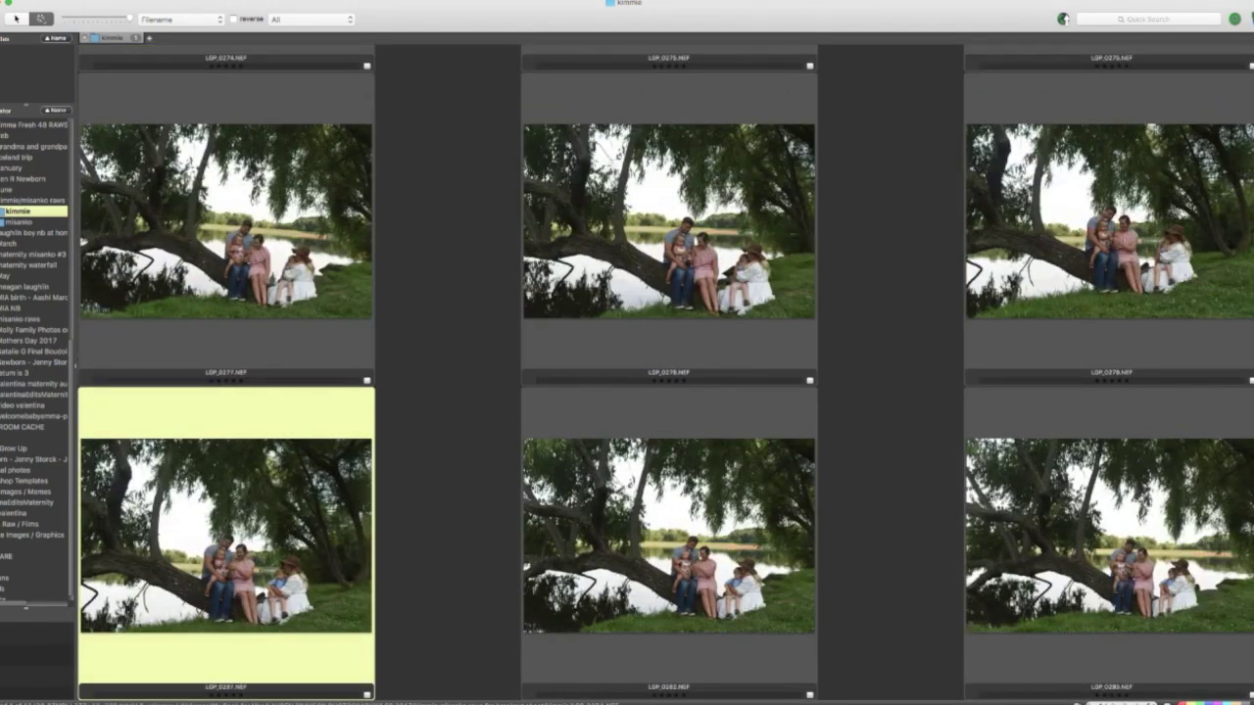
{"action": "key", "text": "Up"}
{"action": "key", "text": "Up"}
{"action": "key", "text": "Up"}
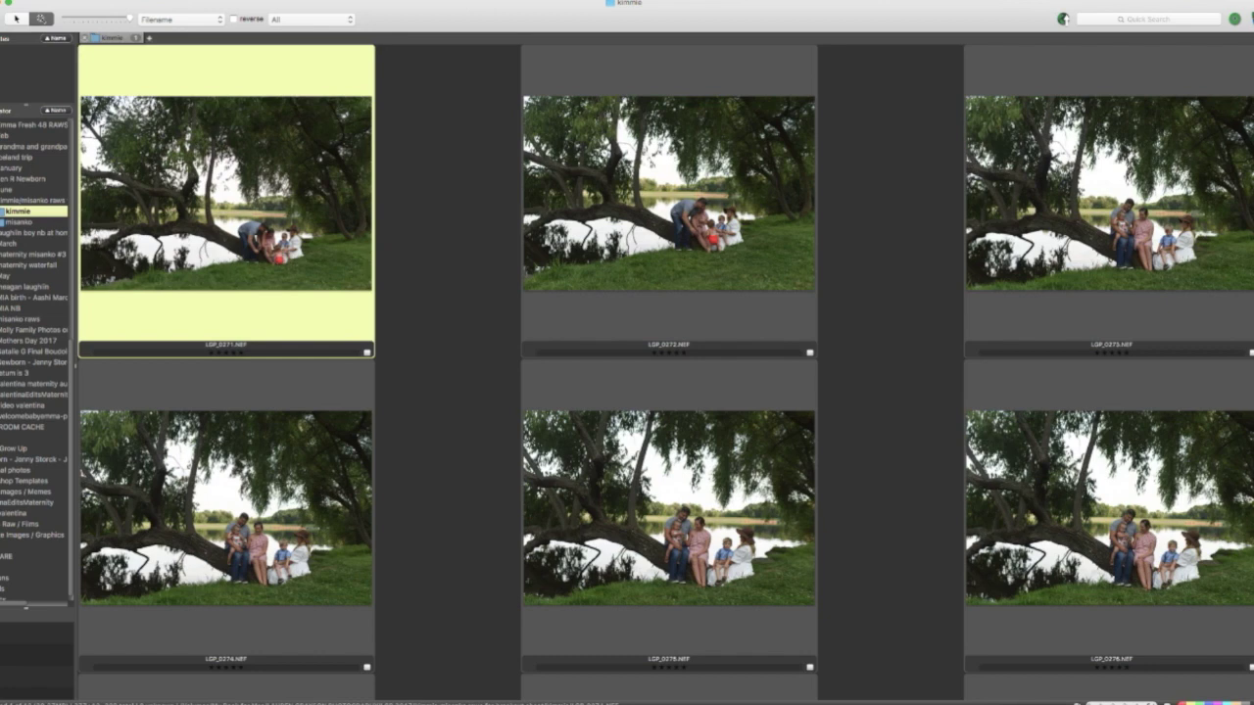
Step: Select all of the filtered photos in the contact sheet
{"action": "right_click", "coordinate": [88, 39]}
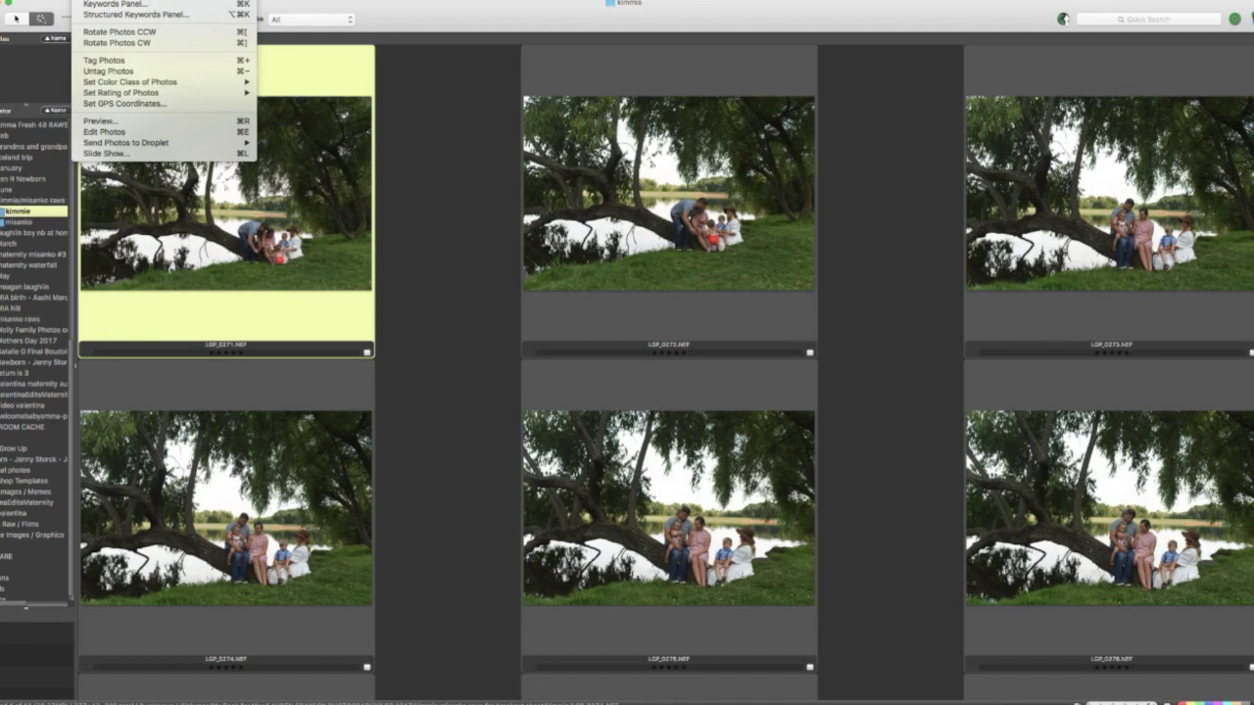
{"action": "mouse_move", "coordinate": [40, 0]}
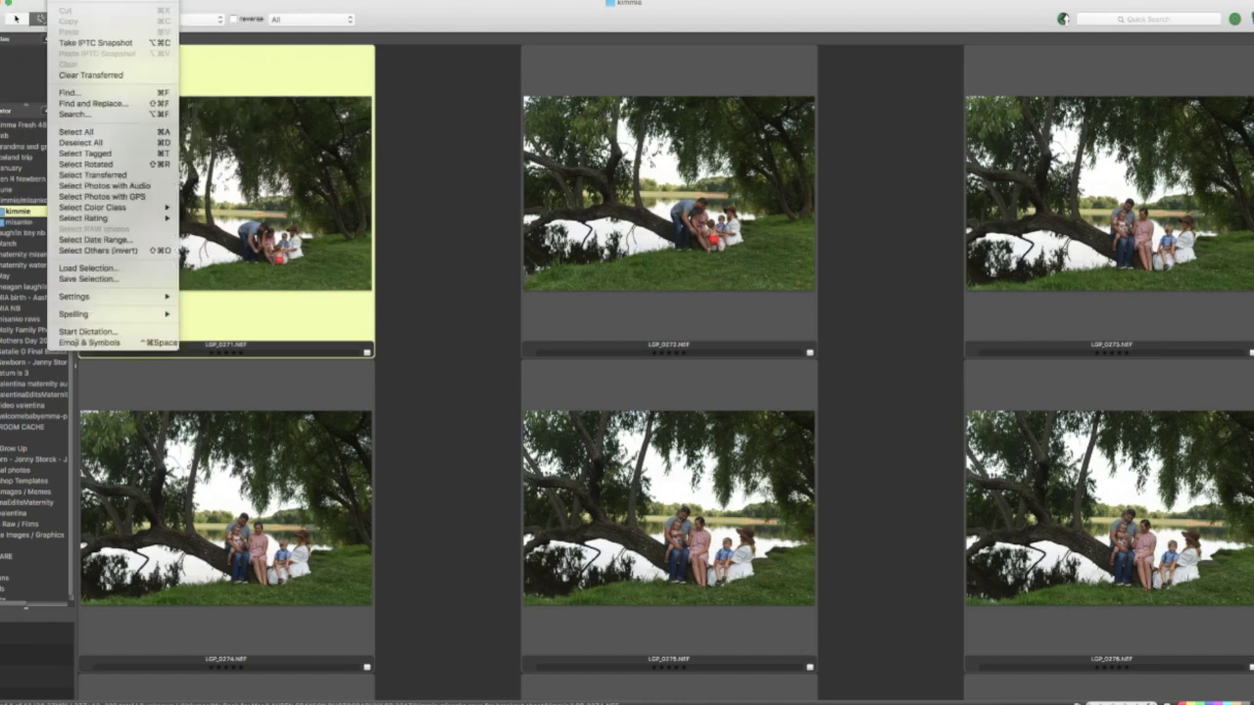
{"action": "left_click", "coordinate": [87, 134]}
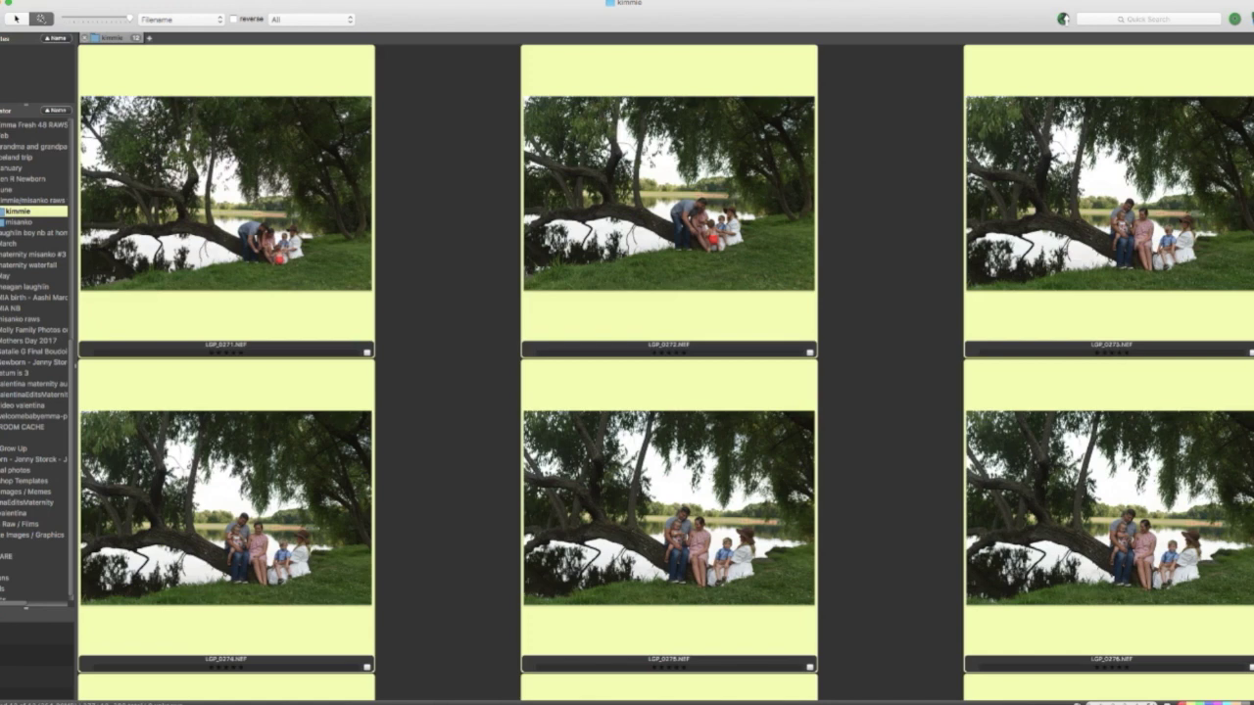
Step: Send all the selected photos to Lightroom for editing and review which ones are checked in its import grid
{"action": "left_click", "coordinate": [93, 0]}
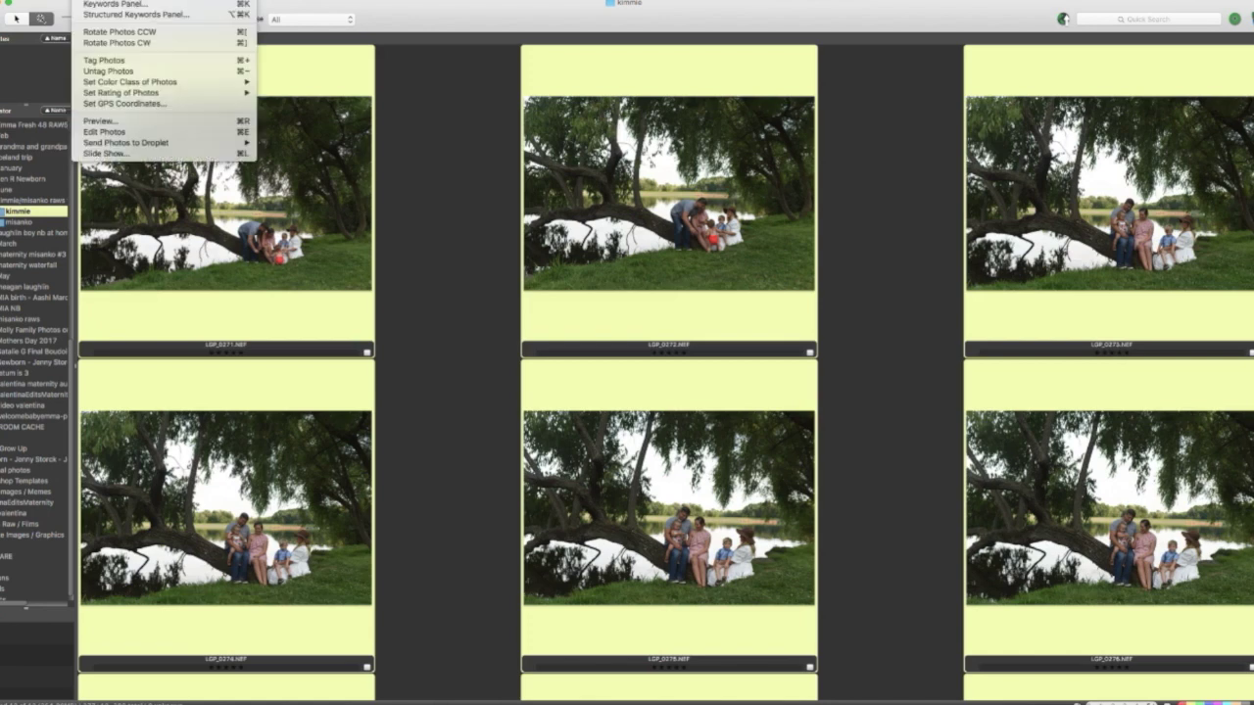
{"action": "left_click", "coordinate": [130, 132]}
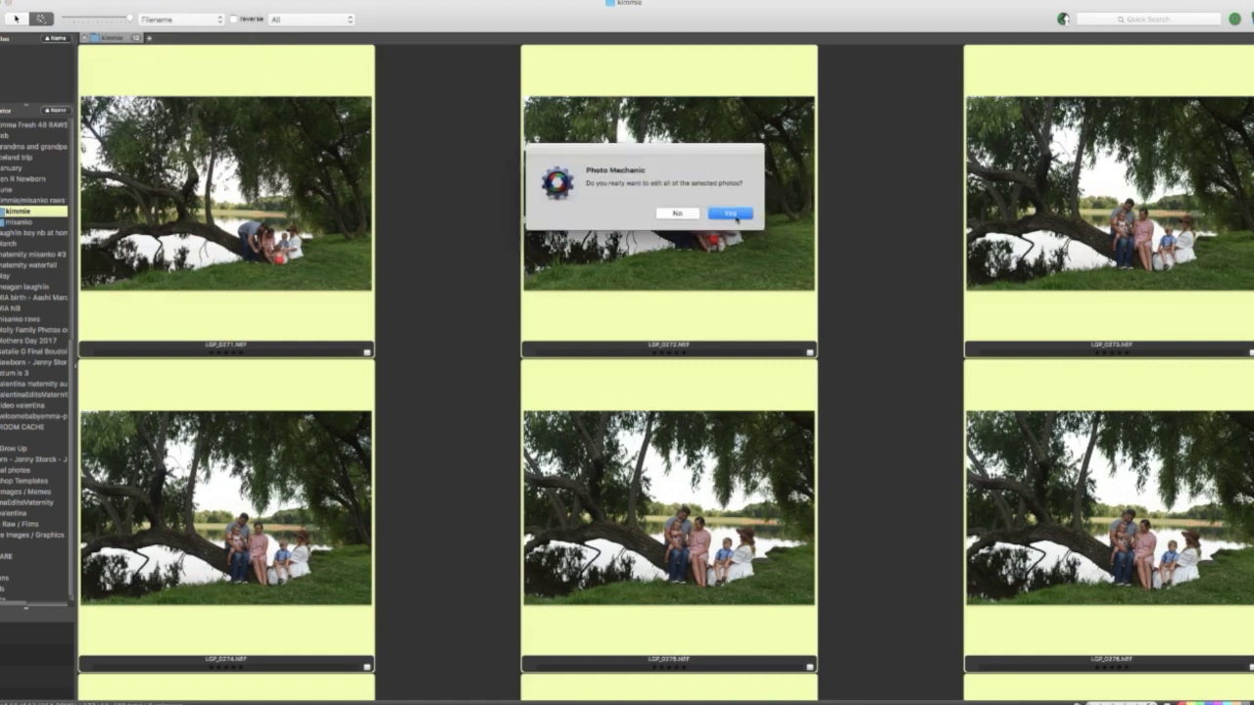
{"action": "left_click", "coordinate": [731, 214]}
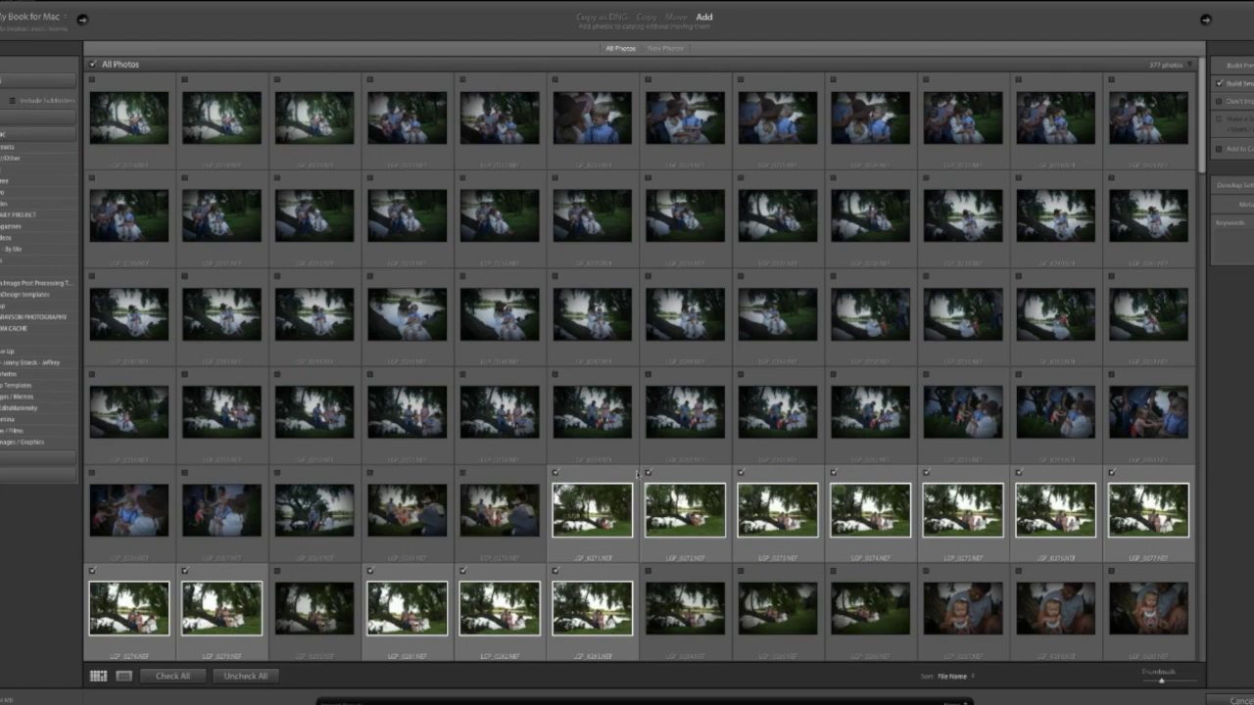
{"action": "left_click_drag", "start_coordinate": [1204, 142], "coordinate": [1178, 84]}
{"action": "scroll", "coordinate": [637, 362], "scroll_direction": "down", "scroll_amount": 5}
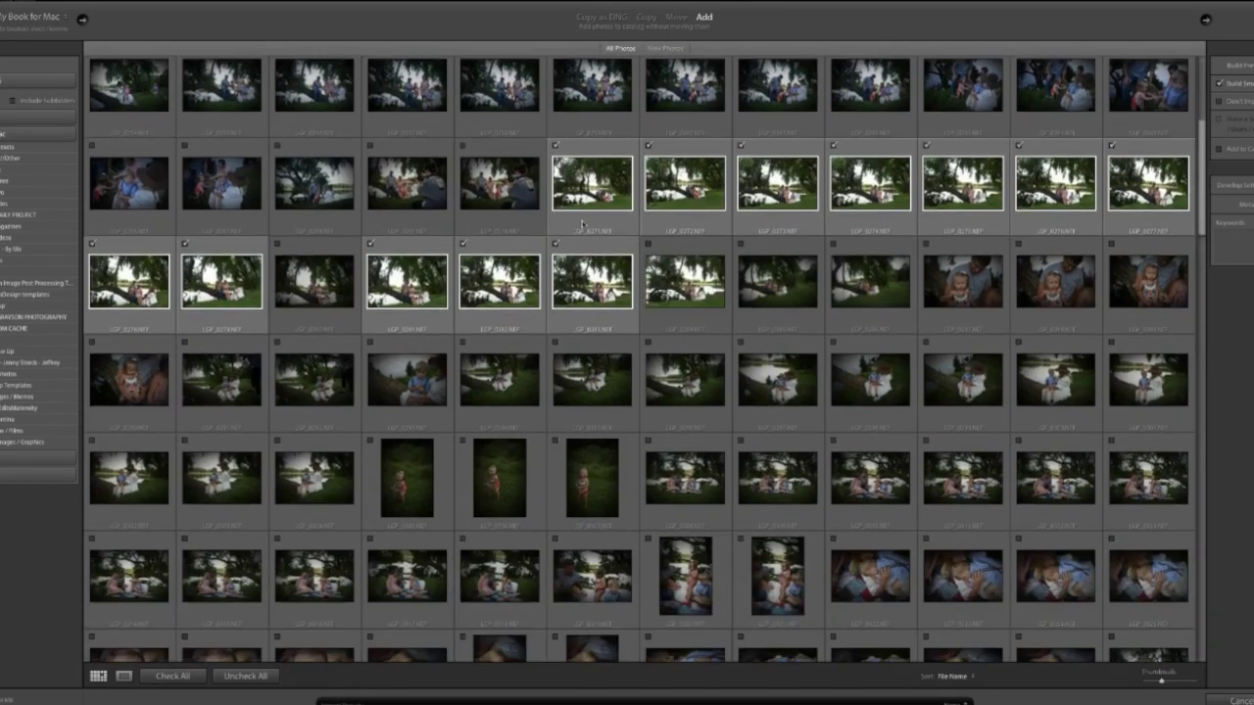